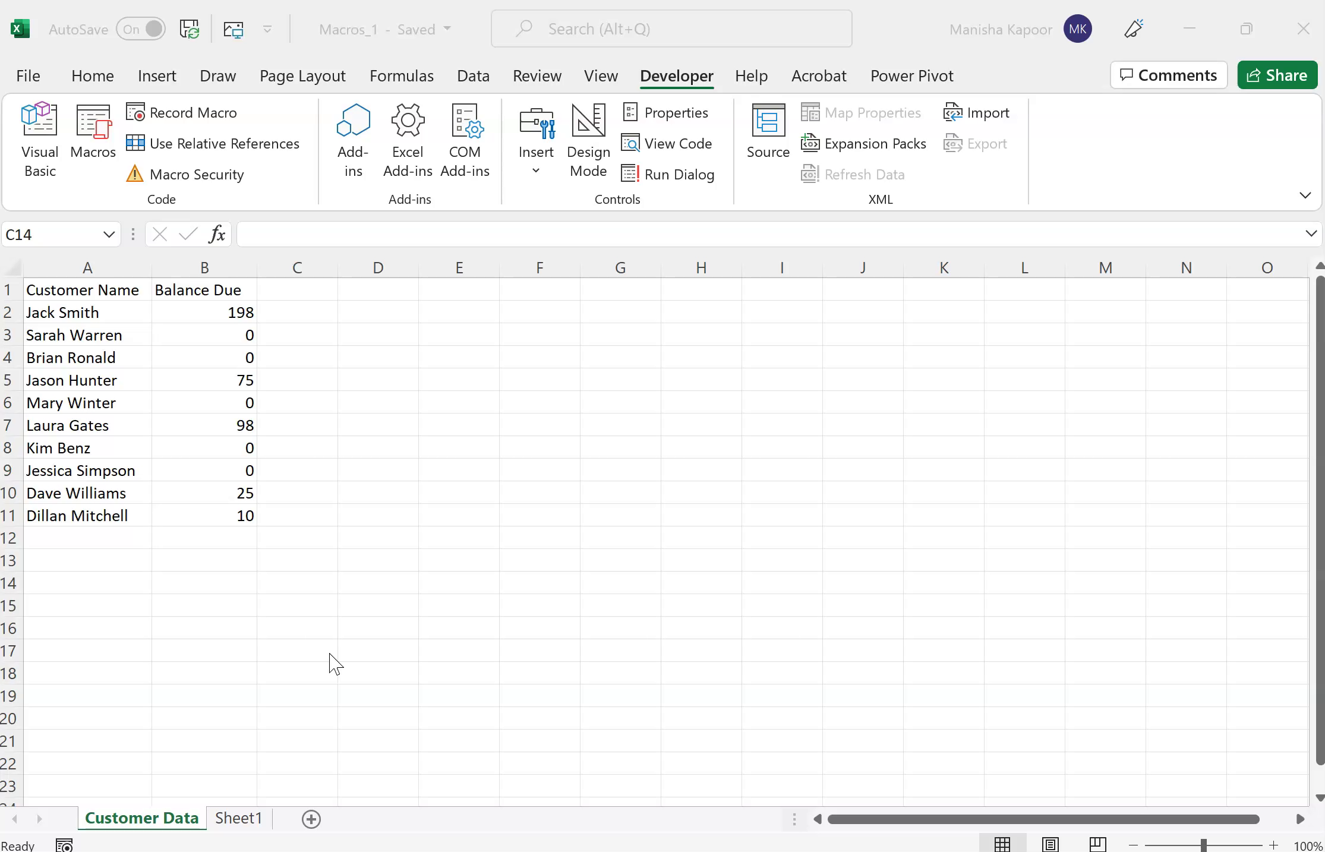
Untick Developer under Customize Ribbon in Excel Options to hide the Developer tab
{"action": "left_click", "coordinate": [286, 602]}
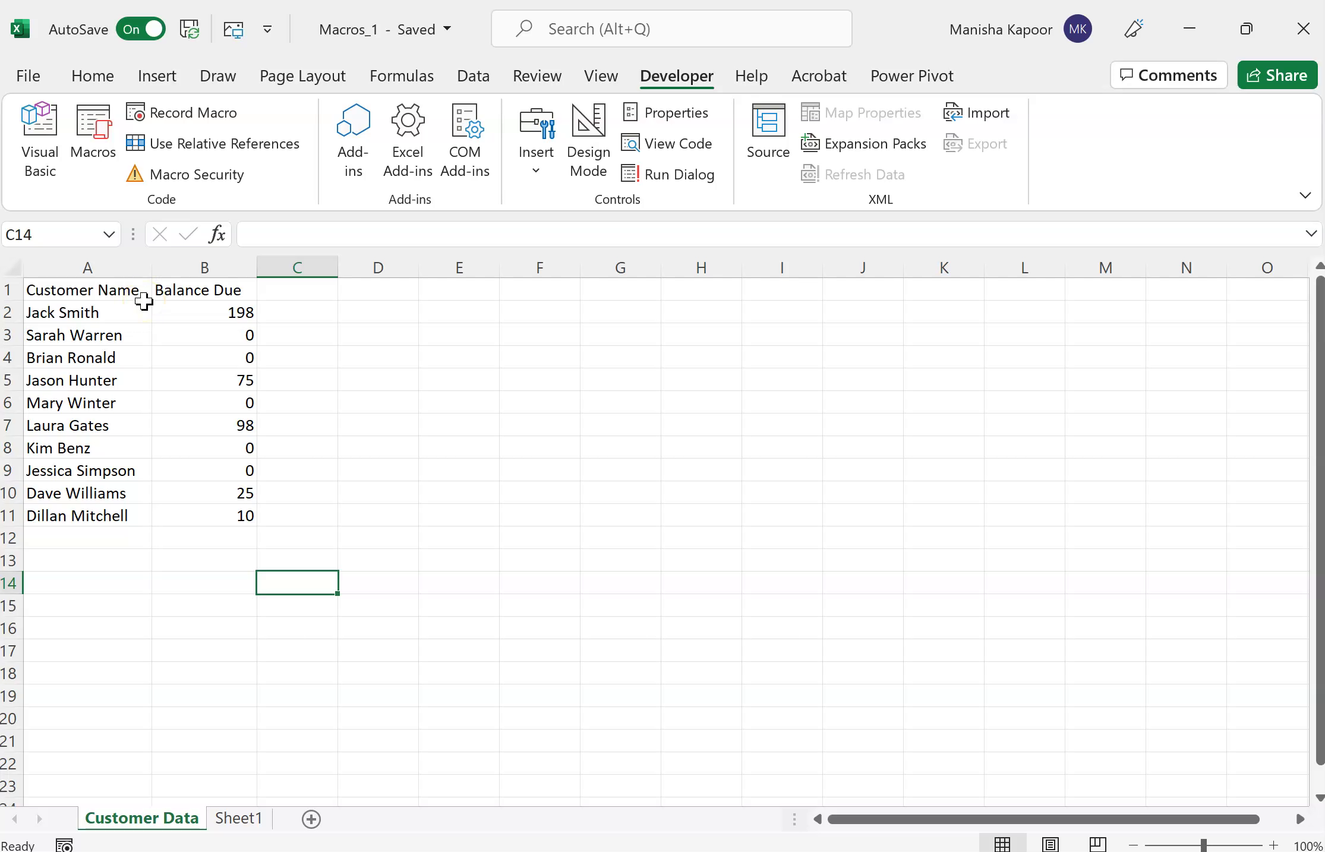
{"action": "left_click", "coordinate": [110, 288]}
{"action": "left_click", "coordinate": [182, 262]}
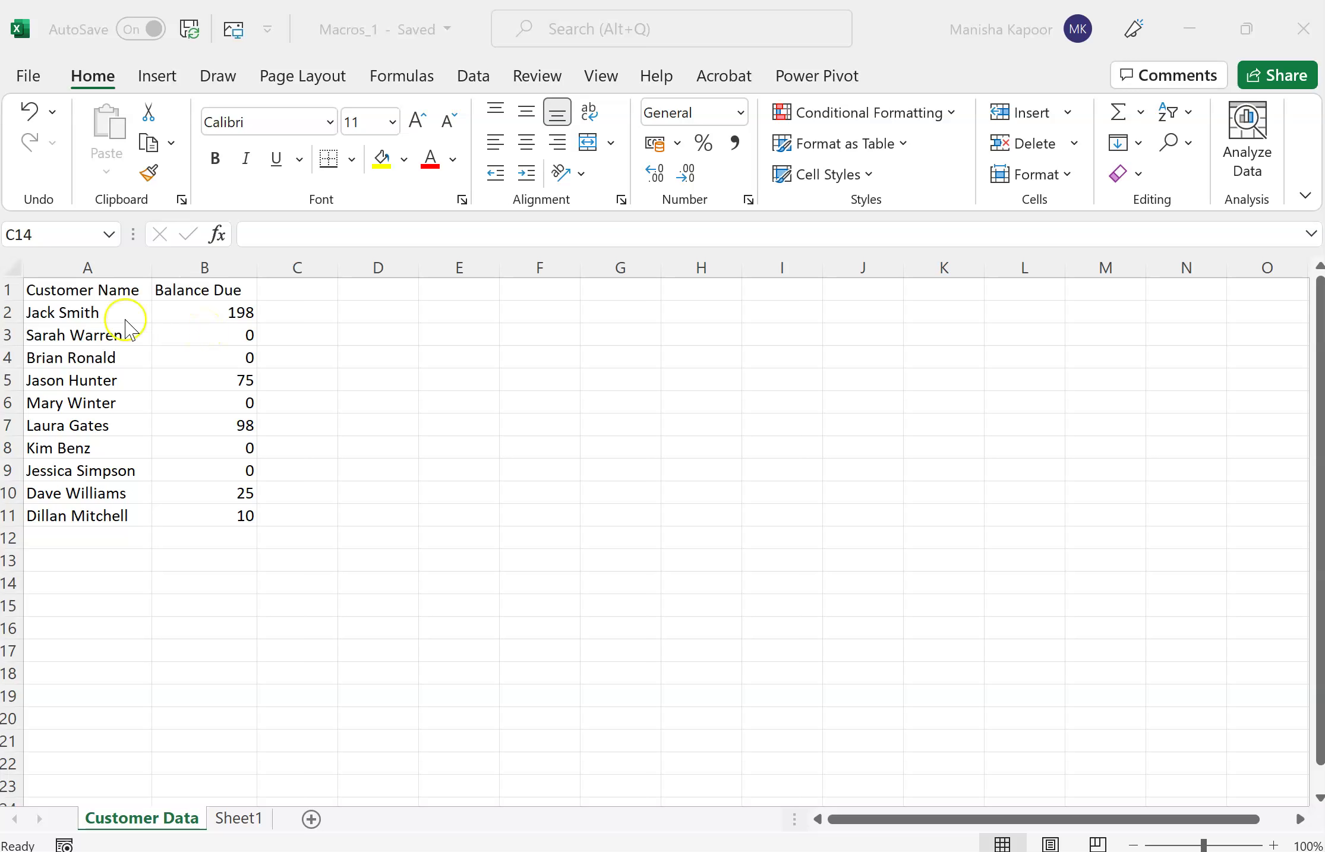
Tick Developer under Main Tabs in Excel Options' Customize Ribbon and confirm with OK
{"action": "left_click", "coordinate": [32, 77]}
{"action": "left_click", "coordinate": [33, 76]}
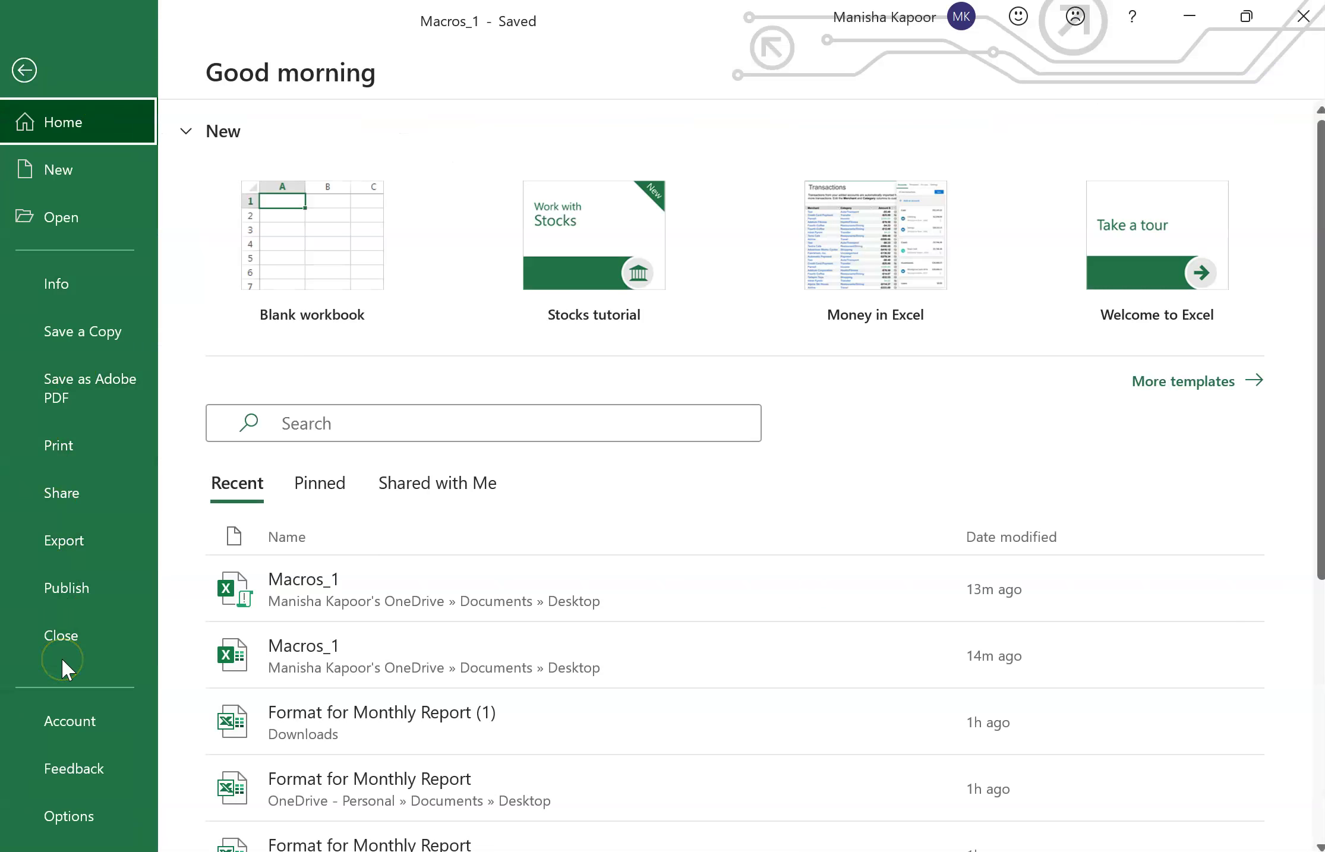
{"action": "left_click", "coordinate": [59, 816]}
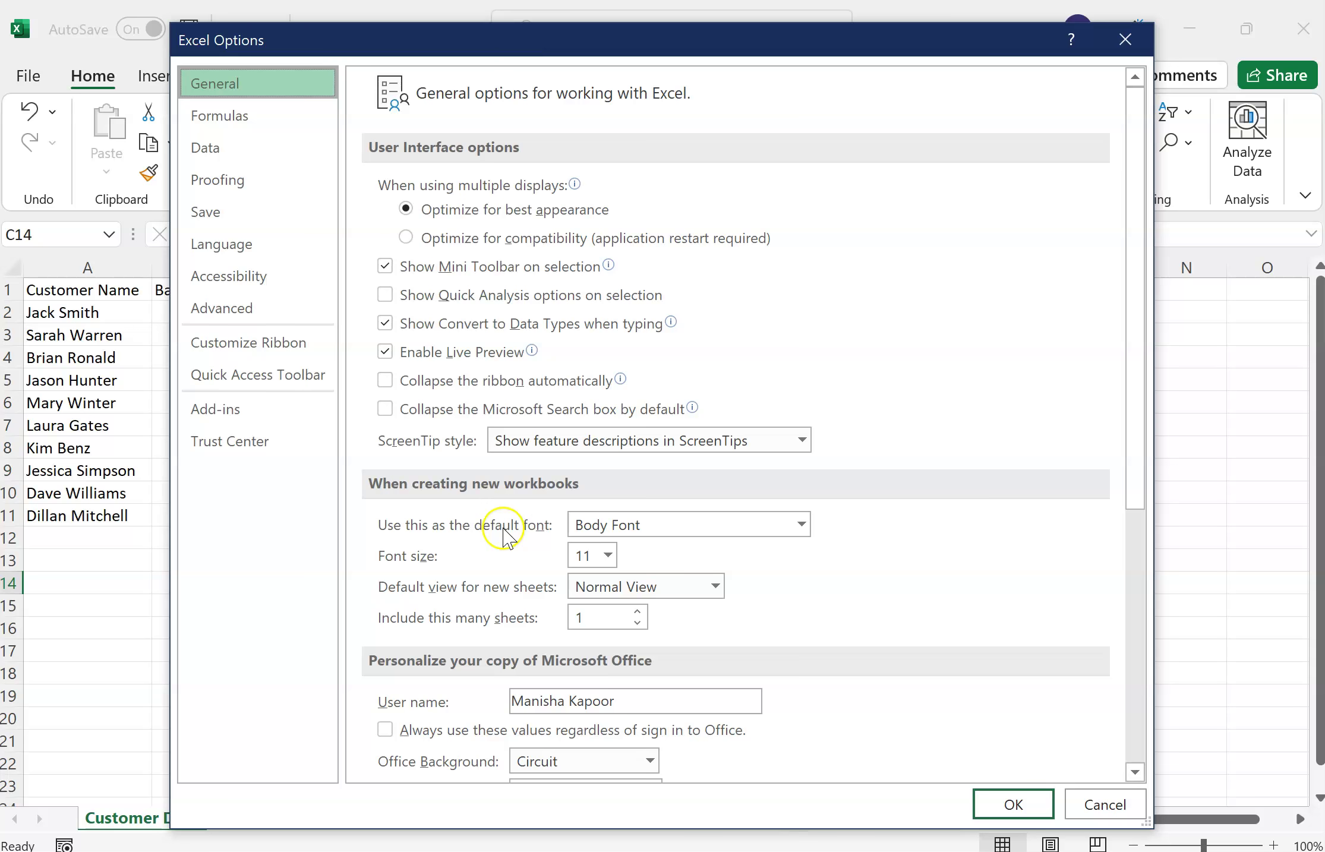
{"action": "left_click", "coordinate": [249, 342]}
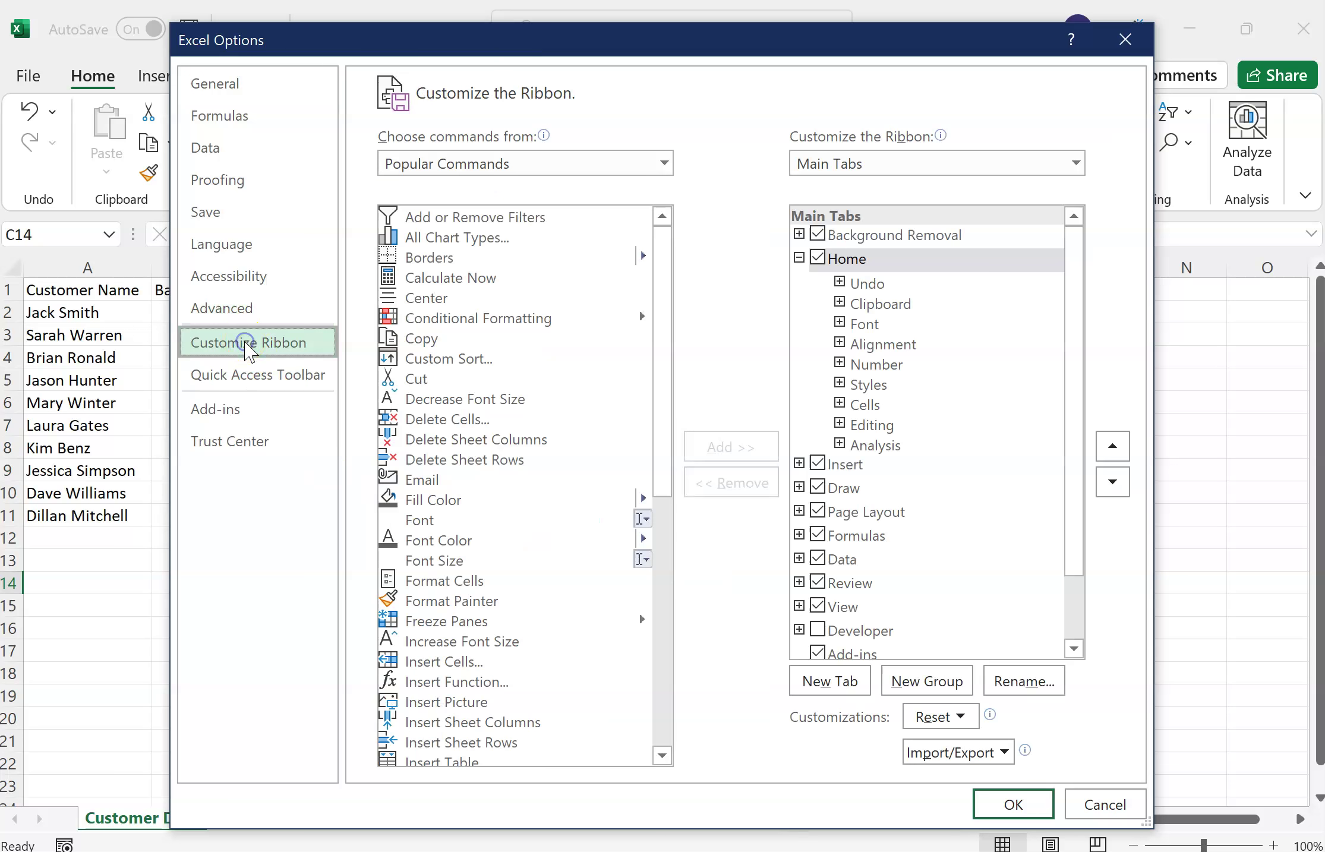
{"action": "left_click", "coordinate": [818, 631]}
{"action": "left_click", "coordinate": [1032, 806]}
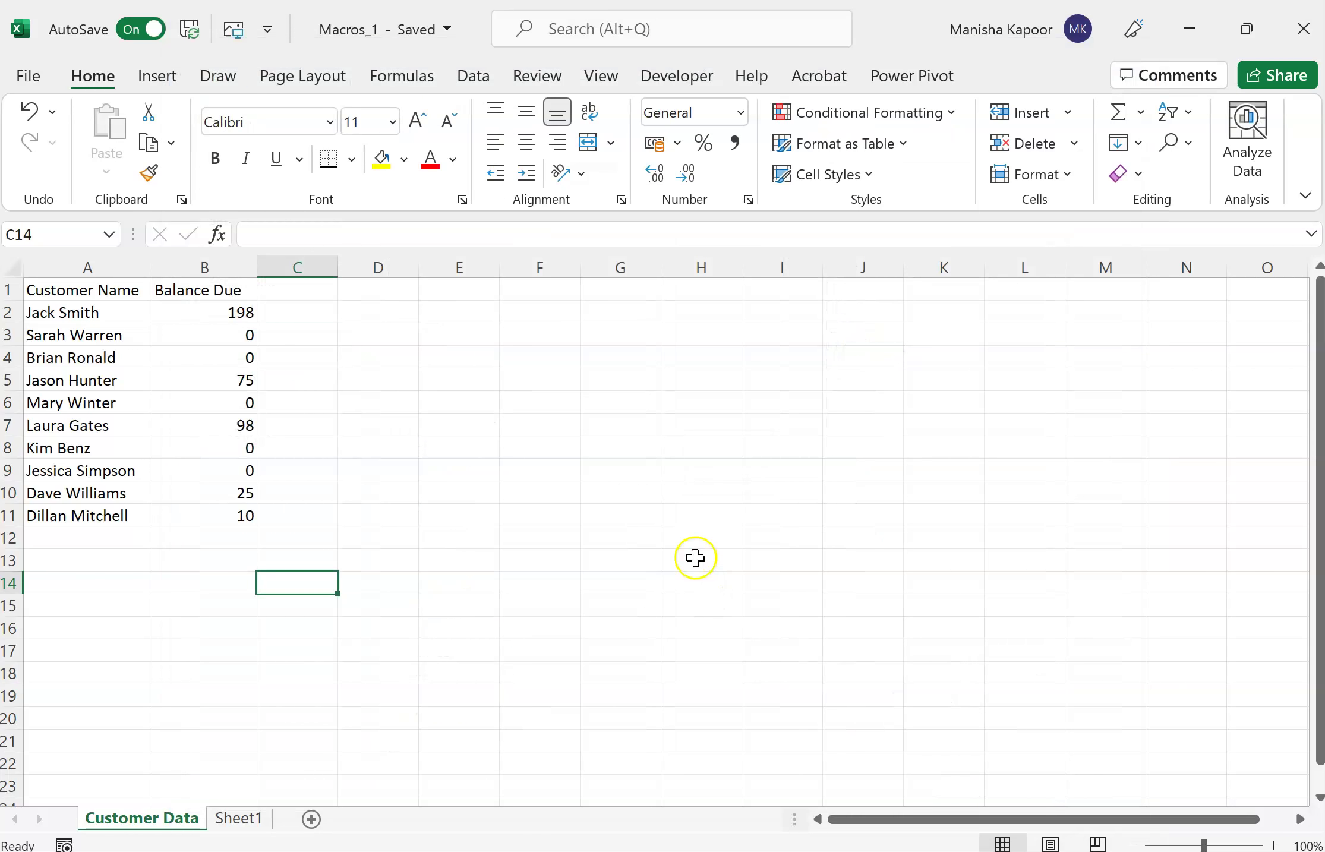
Switch to the Developer tab and select the Balance Due heading cell B1
{"action": "left_click", "coordinate": [271, 454]}
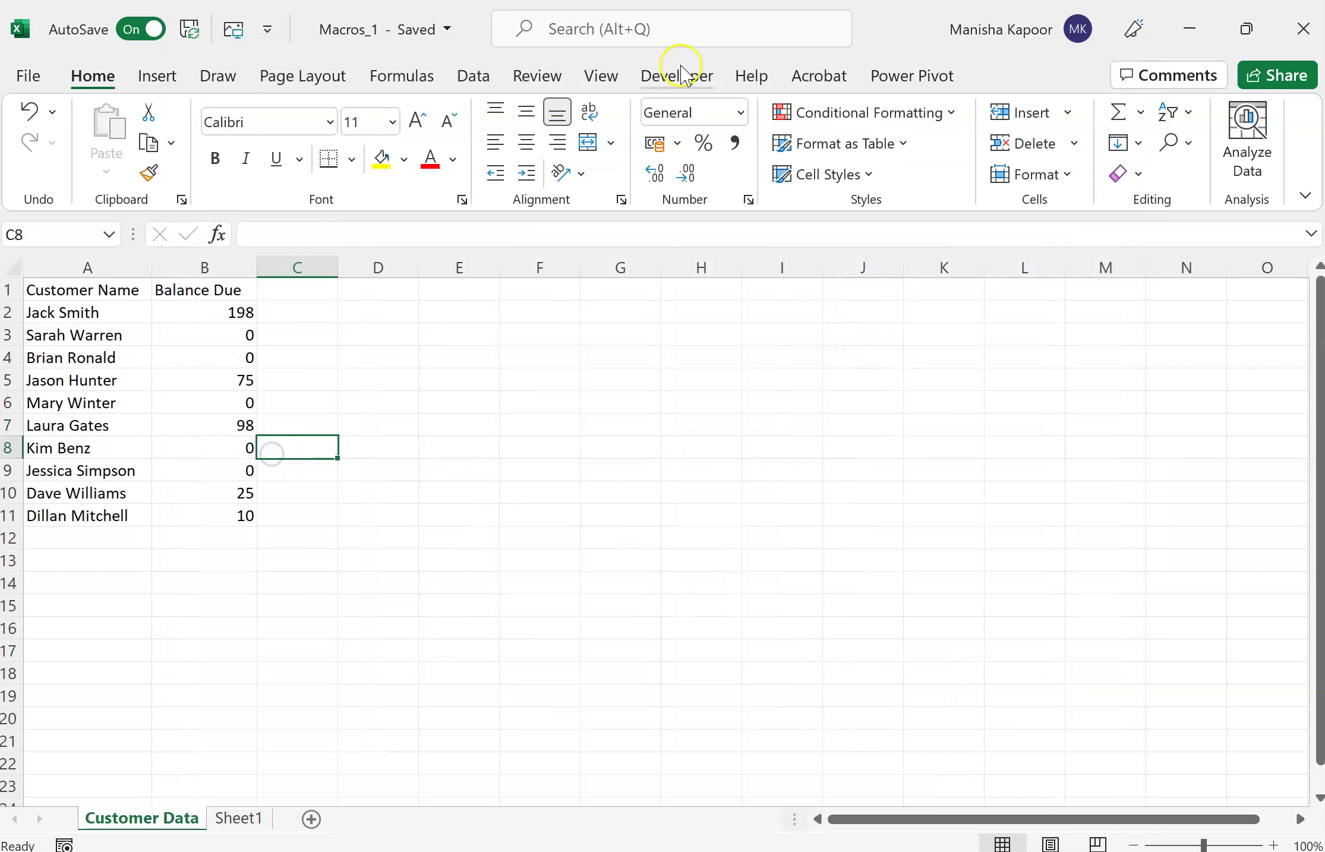
{"action": "left_click", "coordinate": [221, 380]}
{"action": "left_click", "coordinate": [198, 262]}
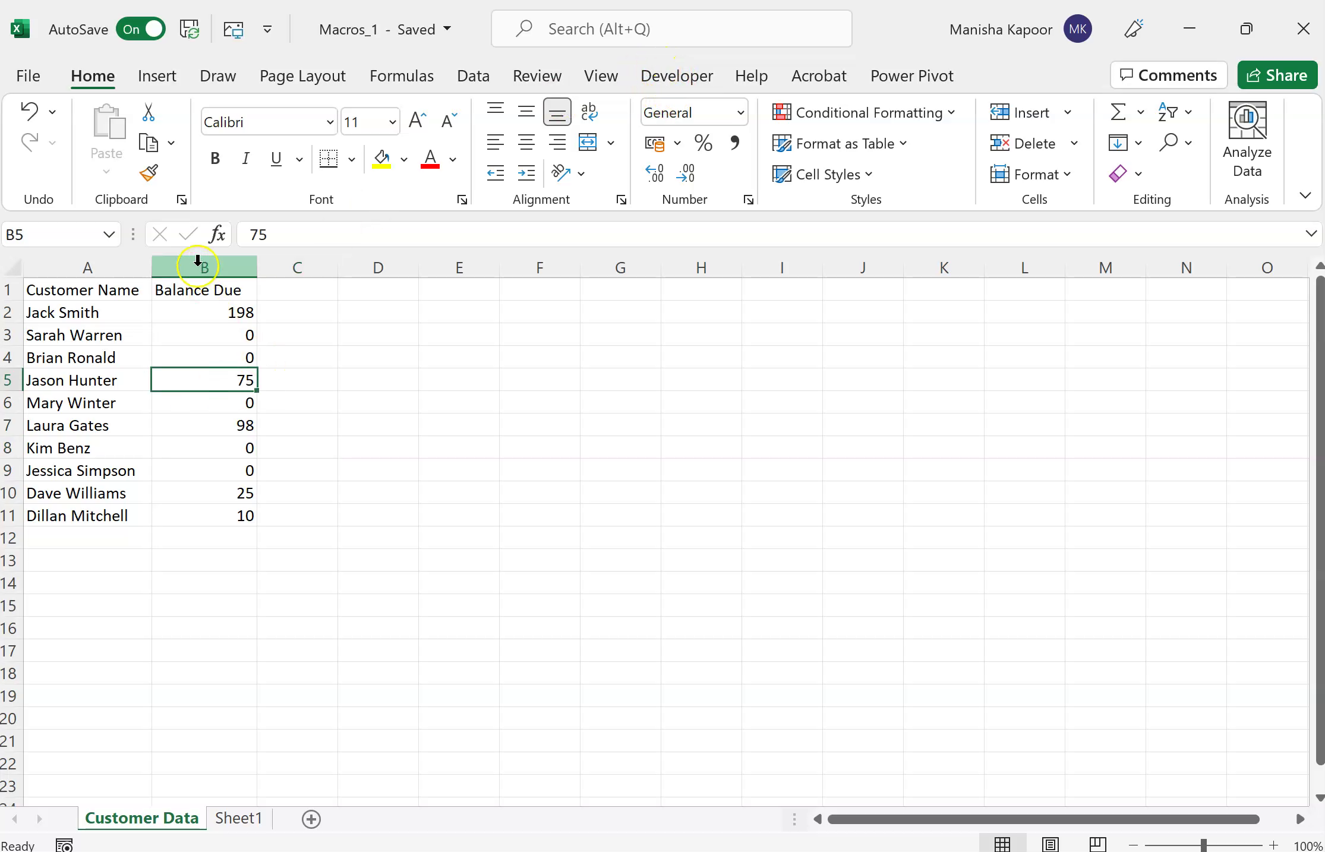
{"action": "left_click", "coordinate": [695, 75]}
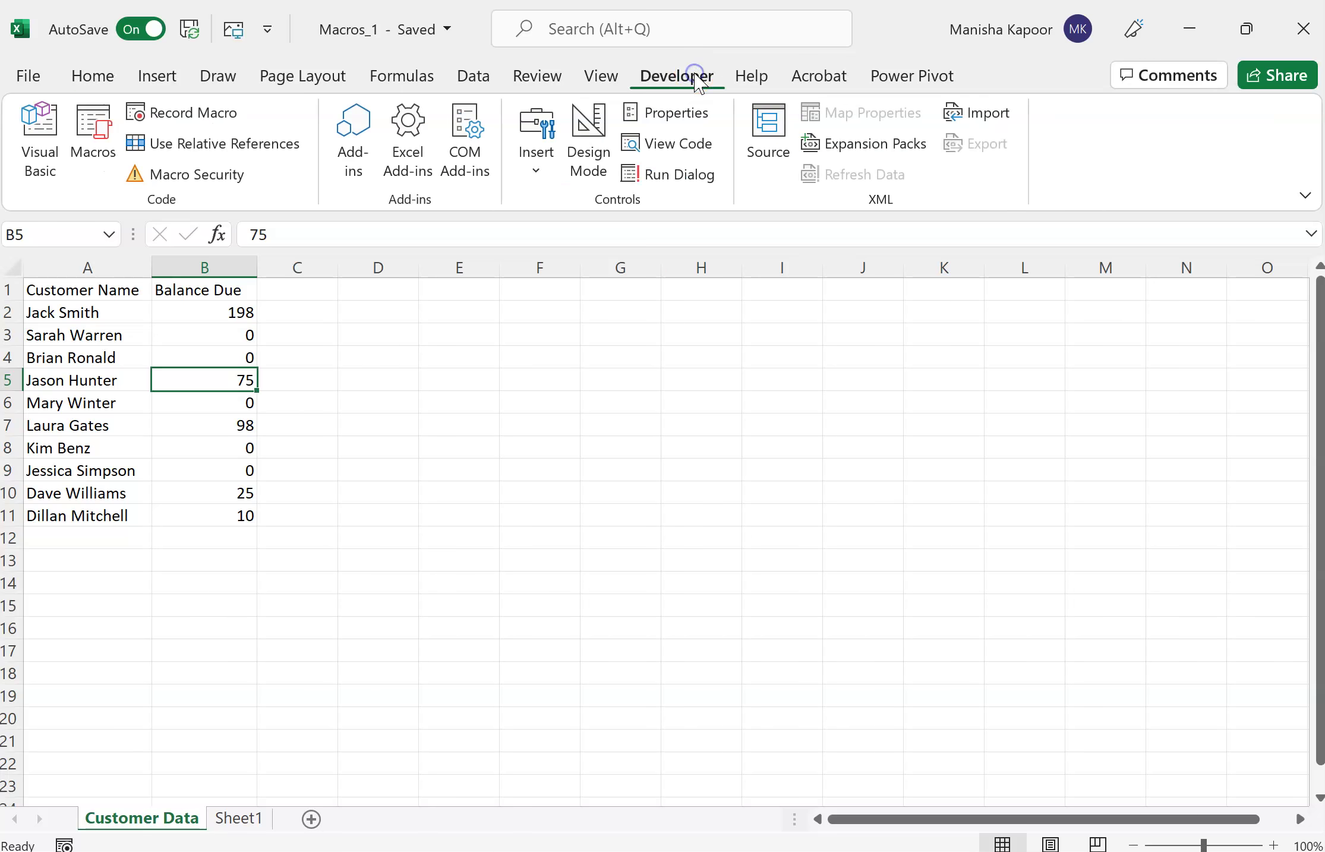
{"action": "left_click", "coordinate": [175, 289]}
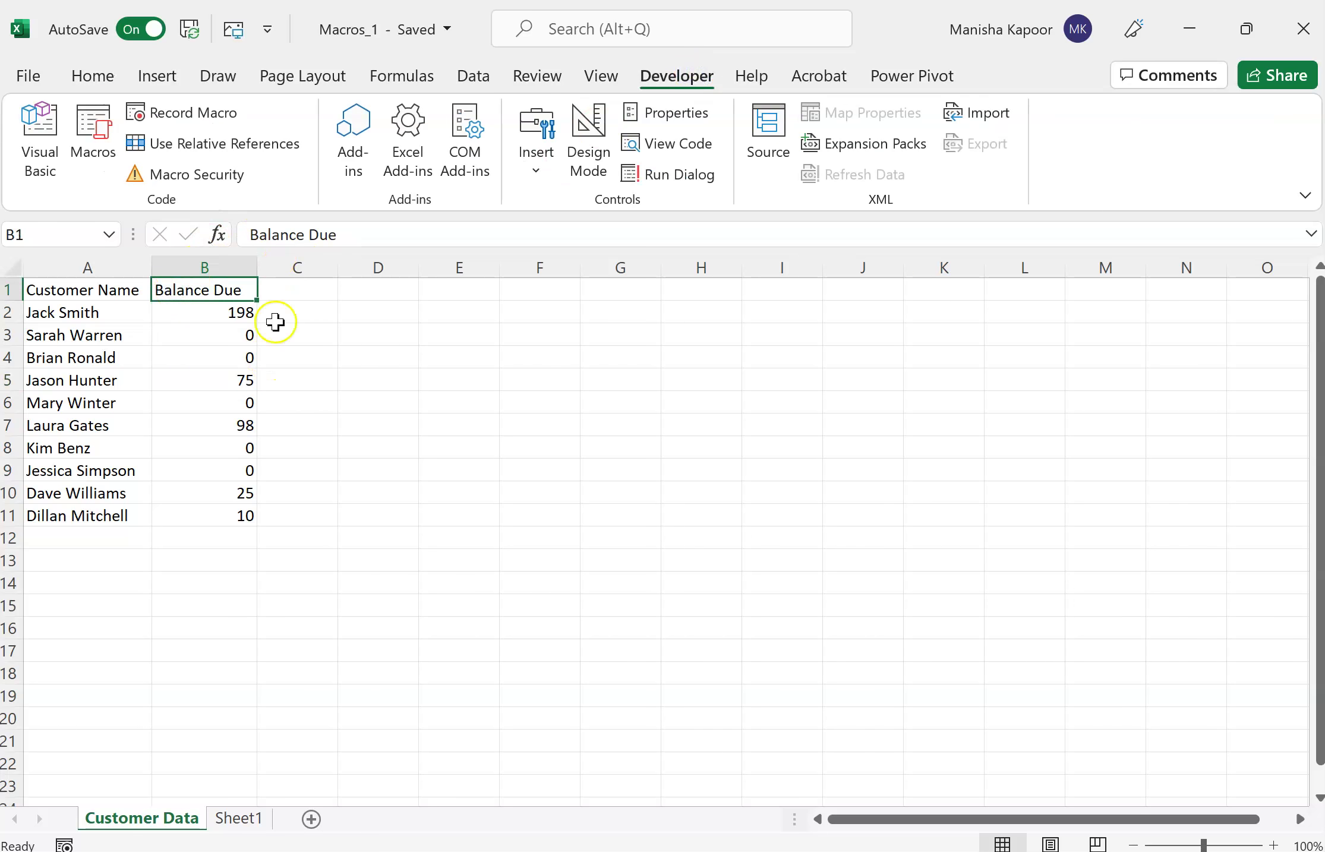
Set up a new macro recording with shortcut Ctrl+Shift+A
{"action": "left_click", "coordinate": [211, 114]}
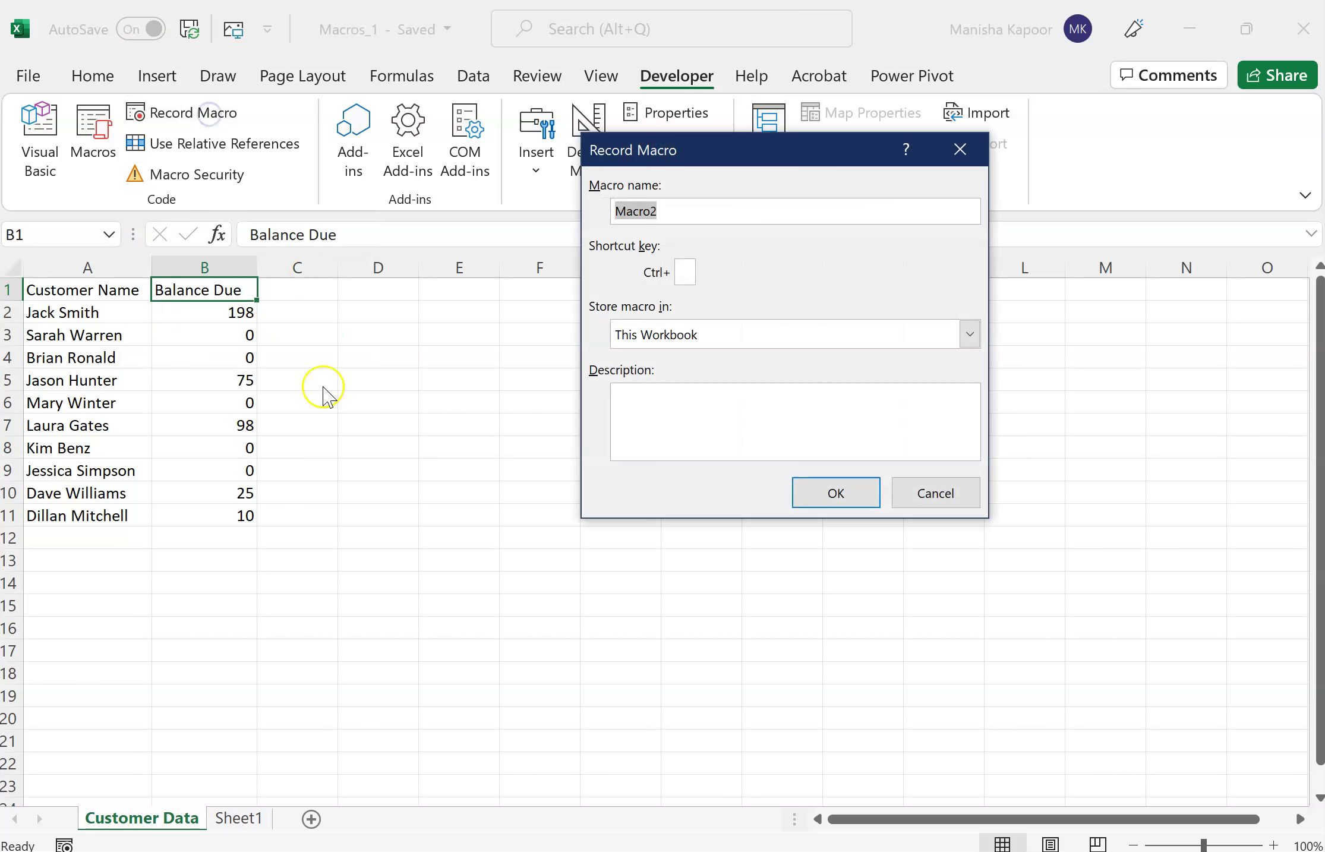
{"action": "left_click", "coordinate": [689, 209]}
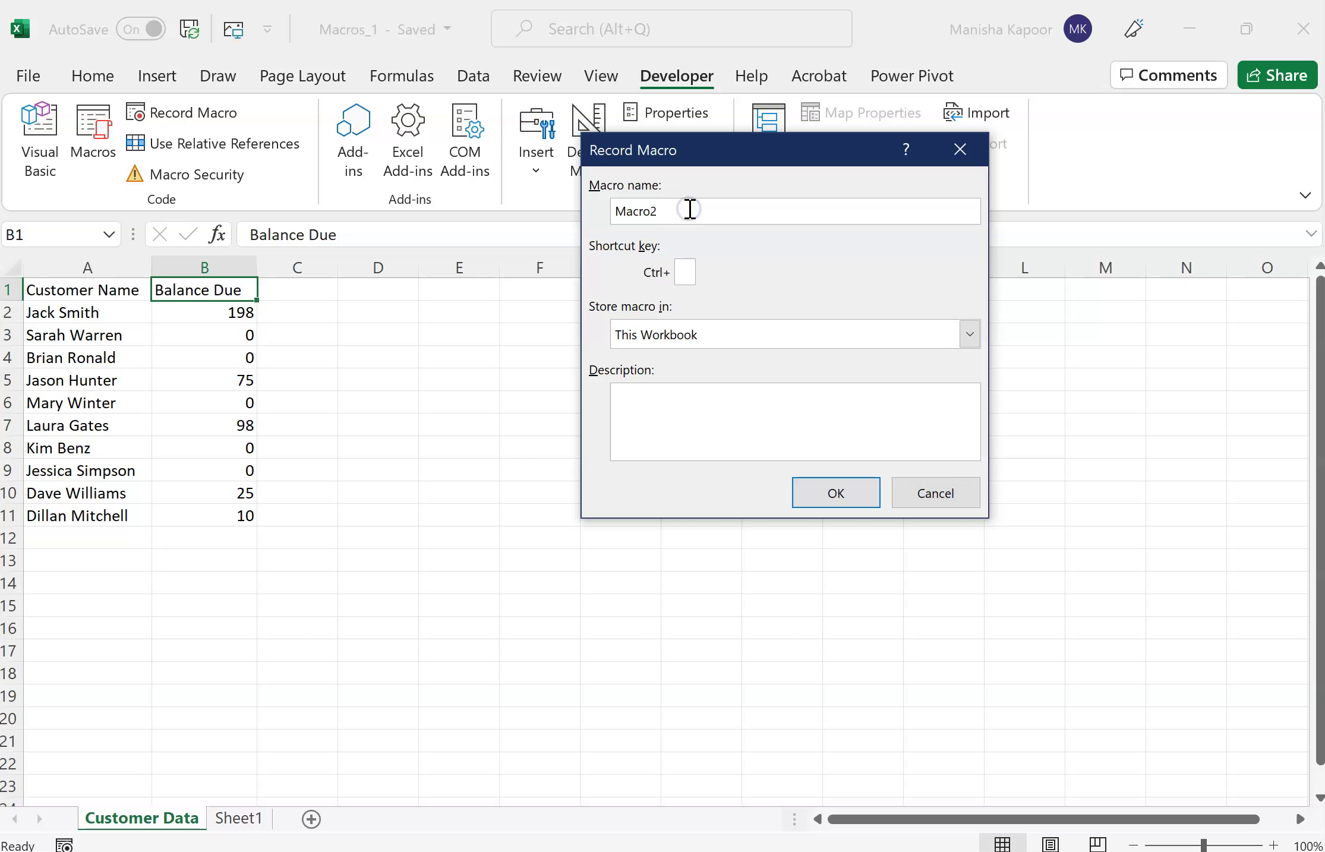
{"action": "left_click", "coordinate": [688, 276]}
{"action": "left_click", "coordinate": [689, 273]}
{"action": "type", "text": "A"}
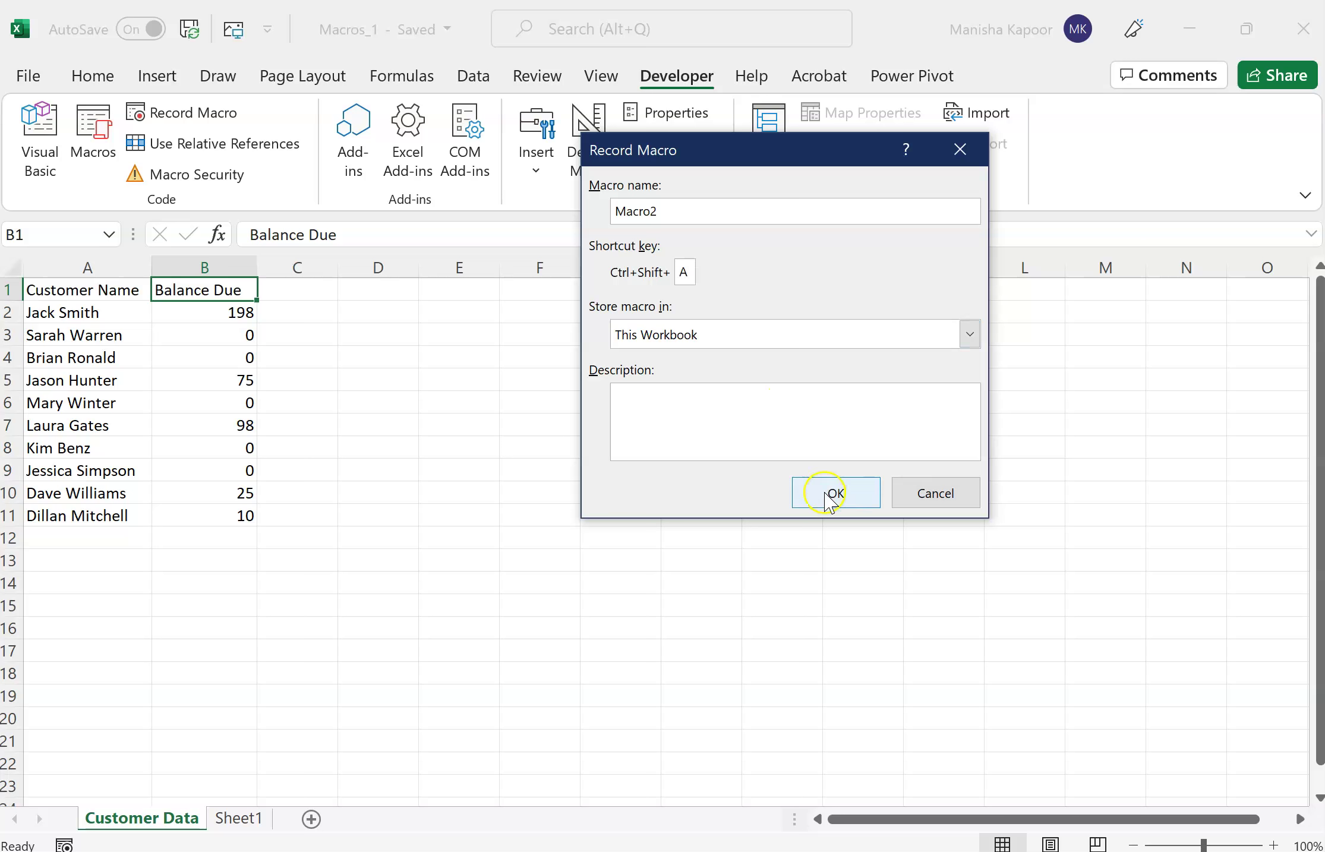
{"action": "left_click", "coordinate": [695, 419]}
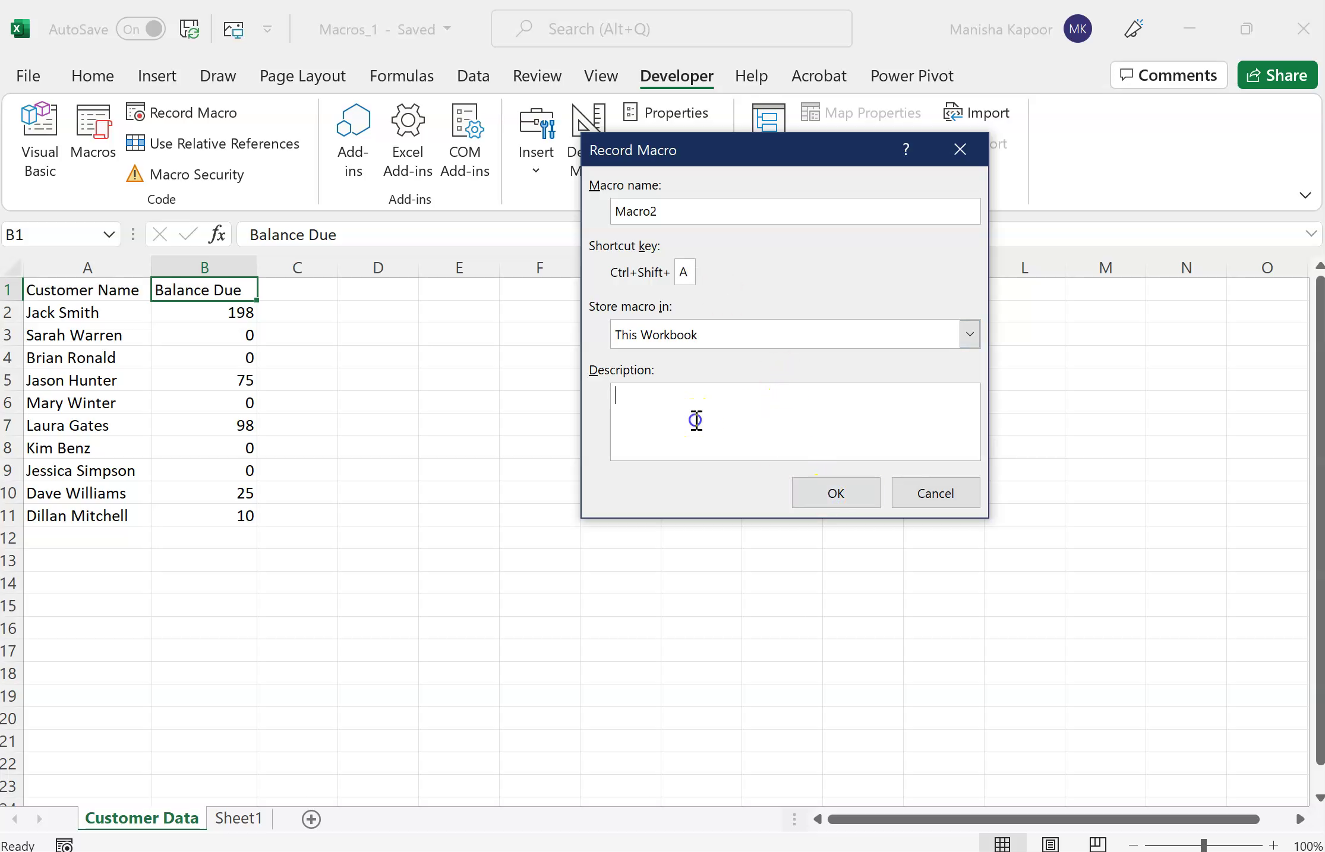
{"action": "left_click", "coordinate": [833, 491]}
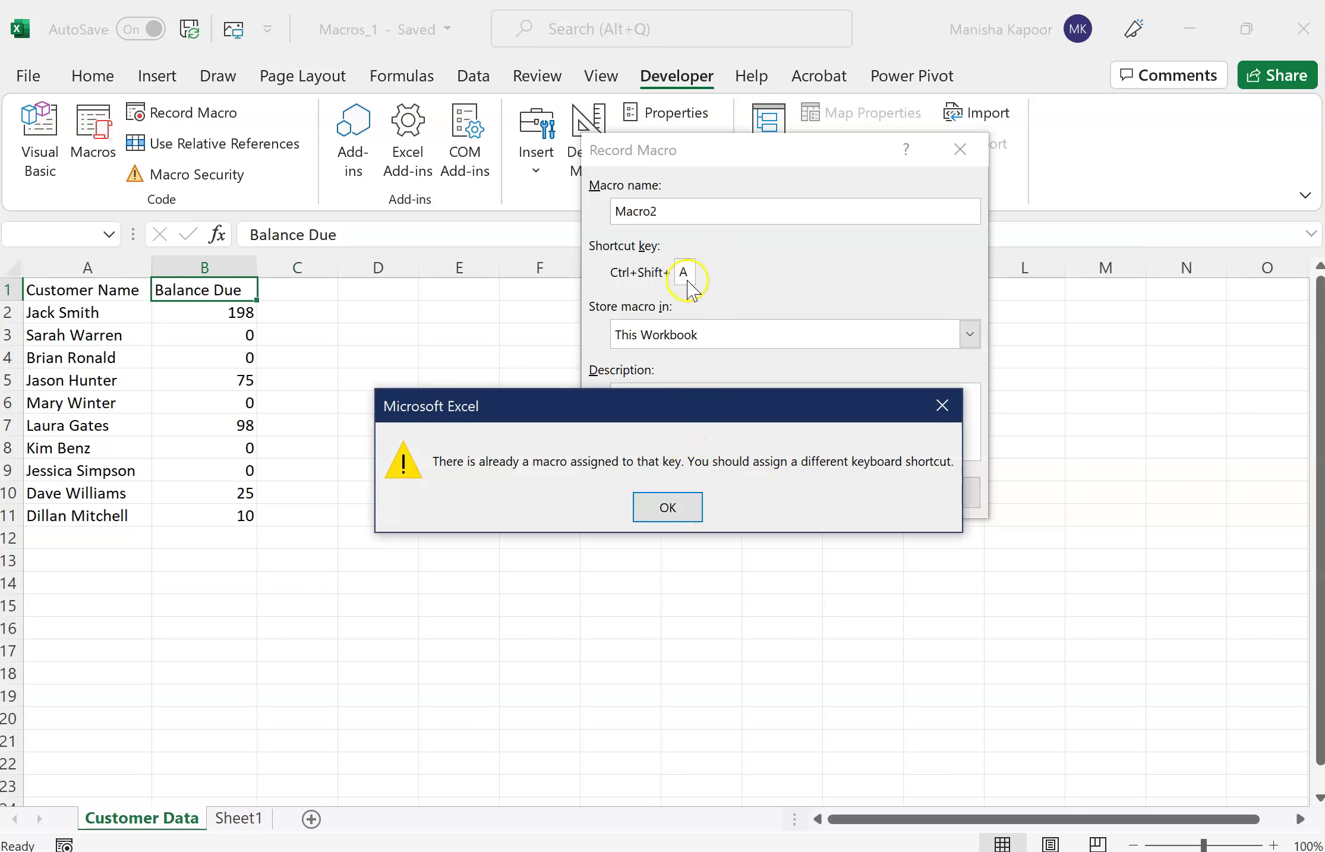
Replace the conflicting shortcut with Ctrl+Shift+M and start recording Macro2
{"action": "left_click", "coordinate": [667, 508]}
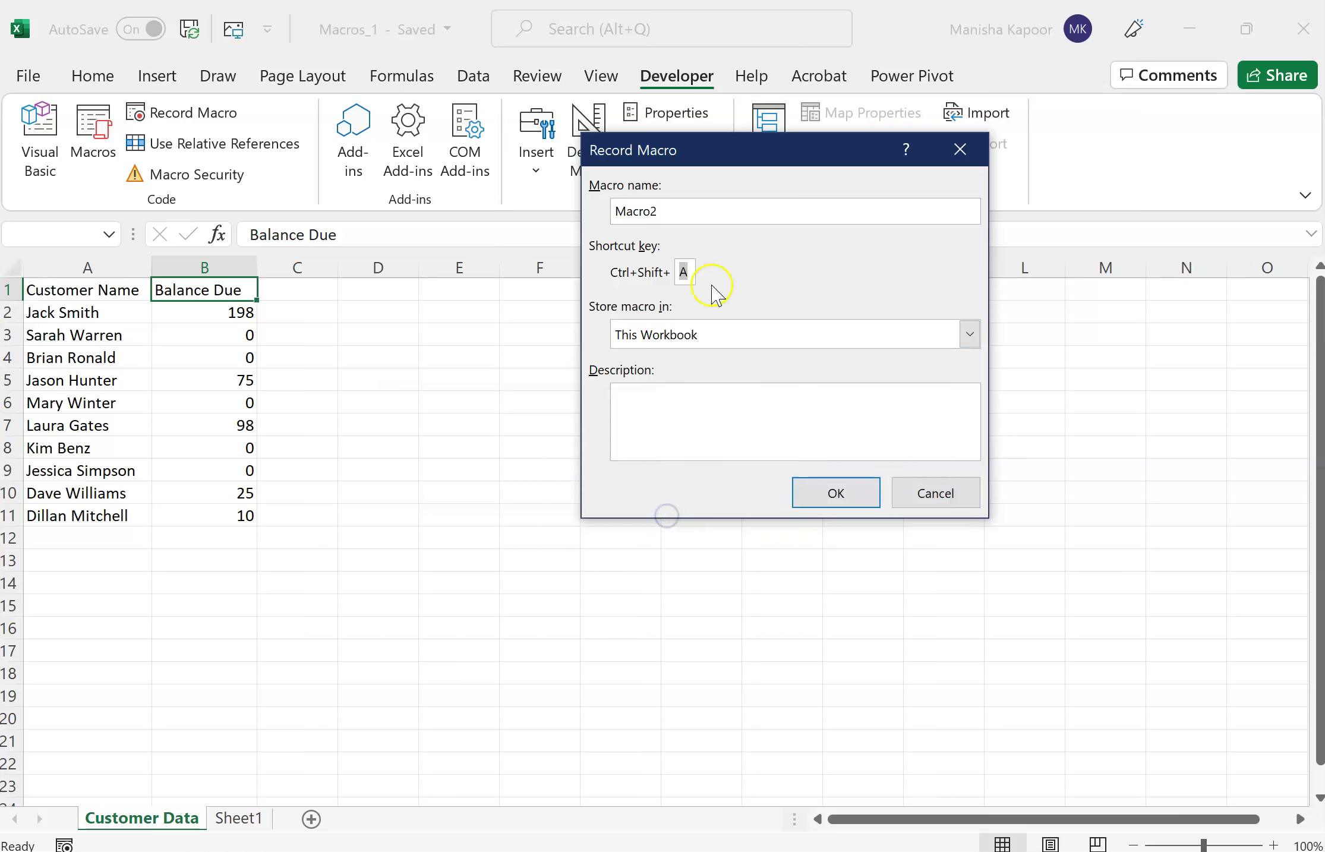
{"action": "key", "text": "BackSpace"}
{"action": "type", "text": "M"}
{"action": "left_click", "coordinate": [666, 210]}
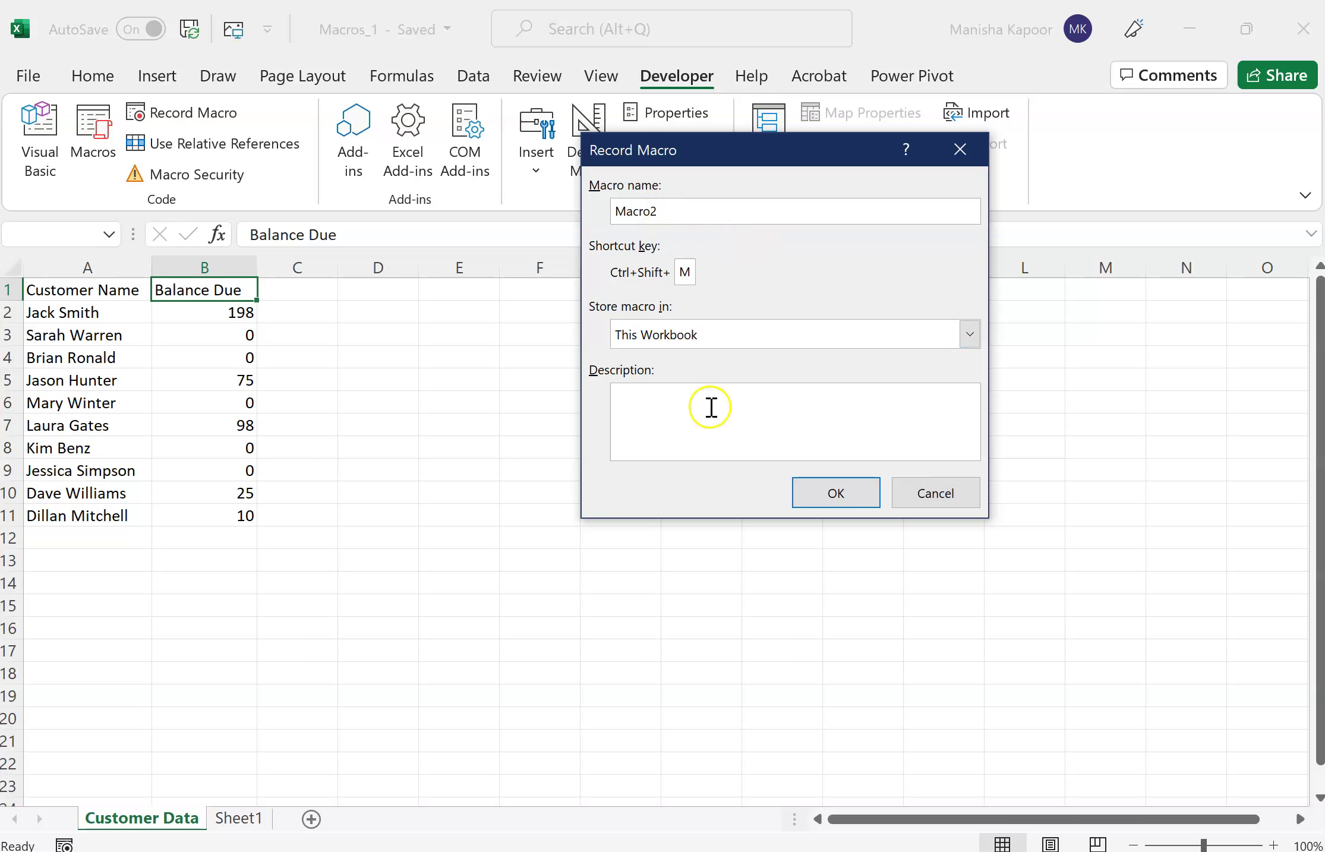
{"action": "left_click", "coordinate": [833, 494]}
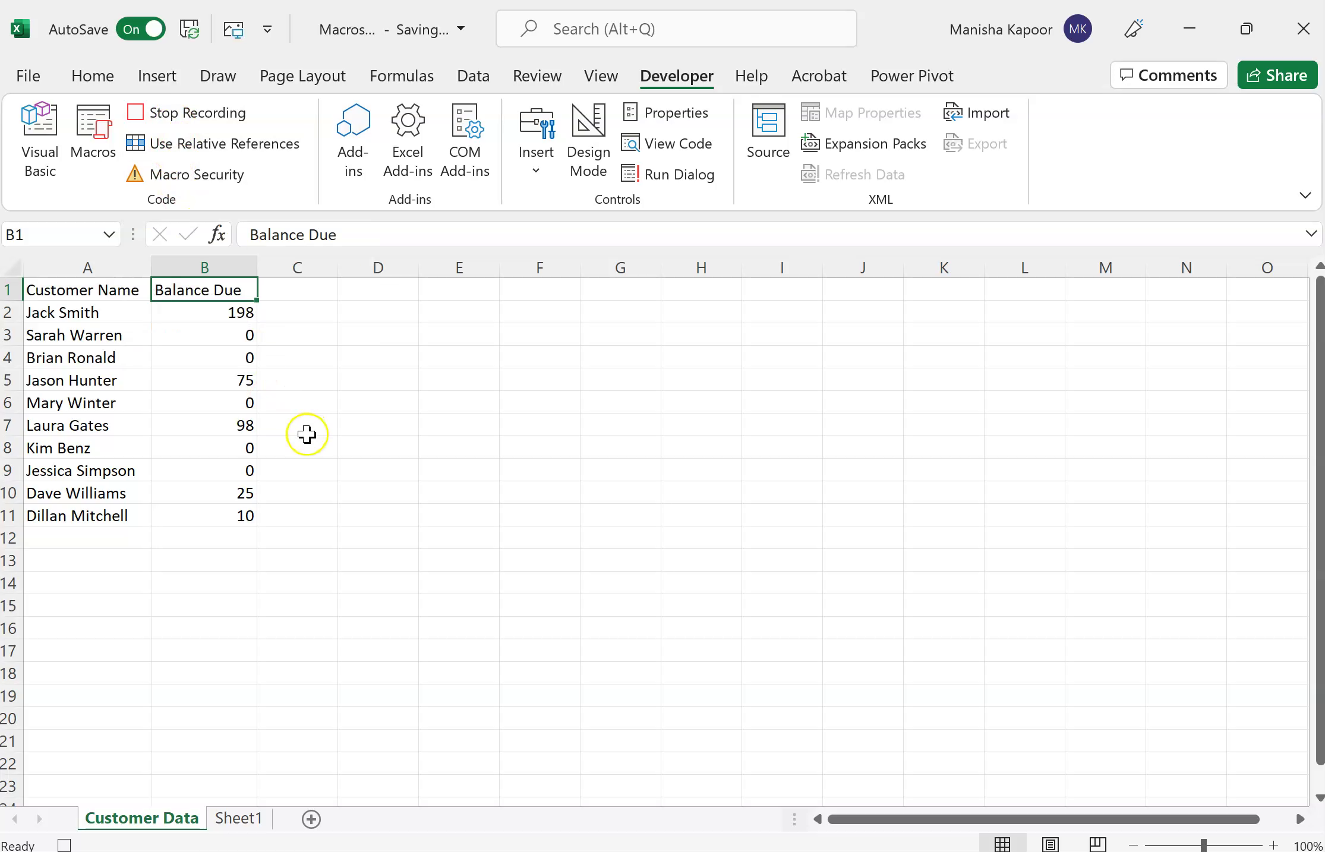
Insert an empty column before the Balance Due column
{"action": "left_click", "coordinate": [214, 269]}
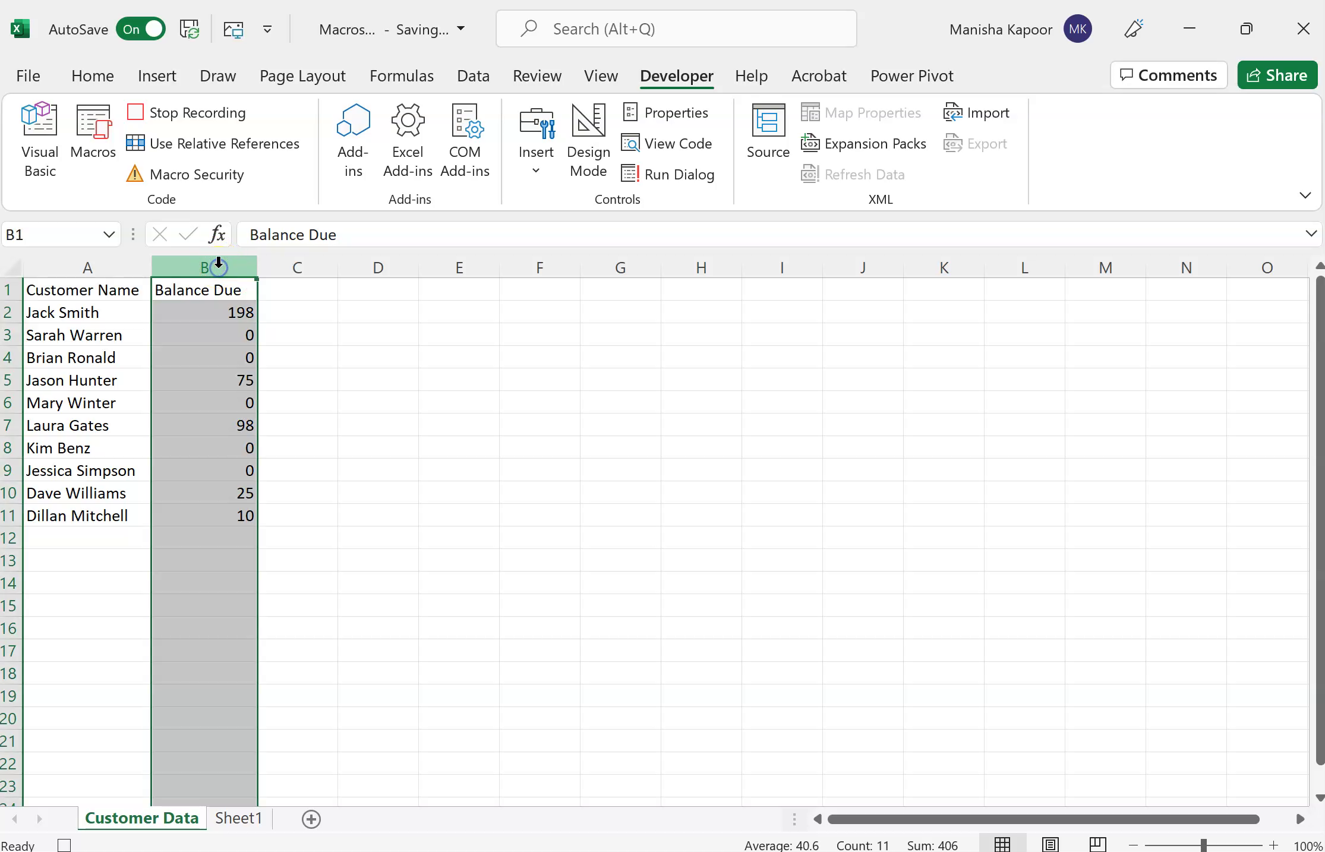
{"action": "right_click", "coordinate": [219, 268]}
{"action": "left_click", "coordinate": [293, 472]}
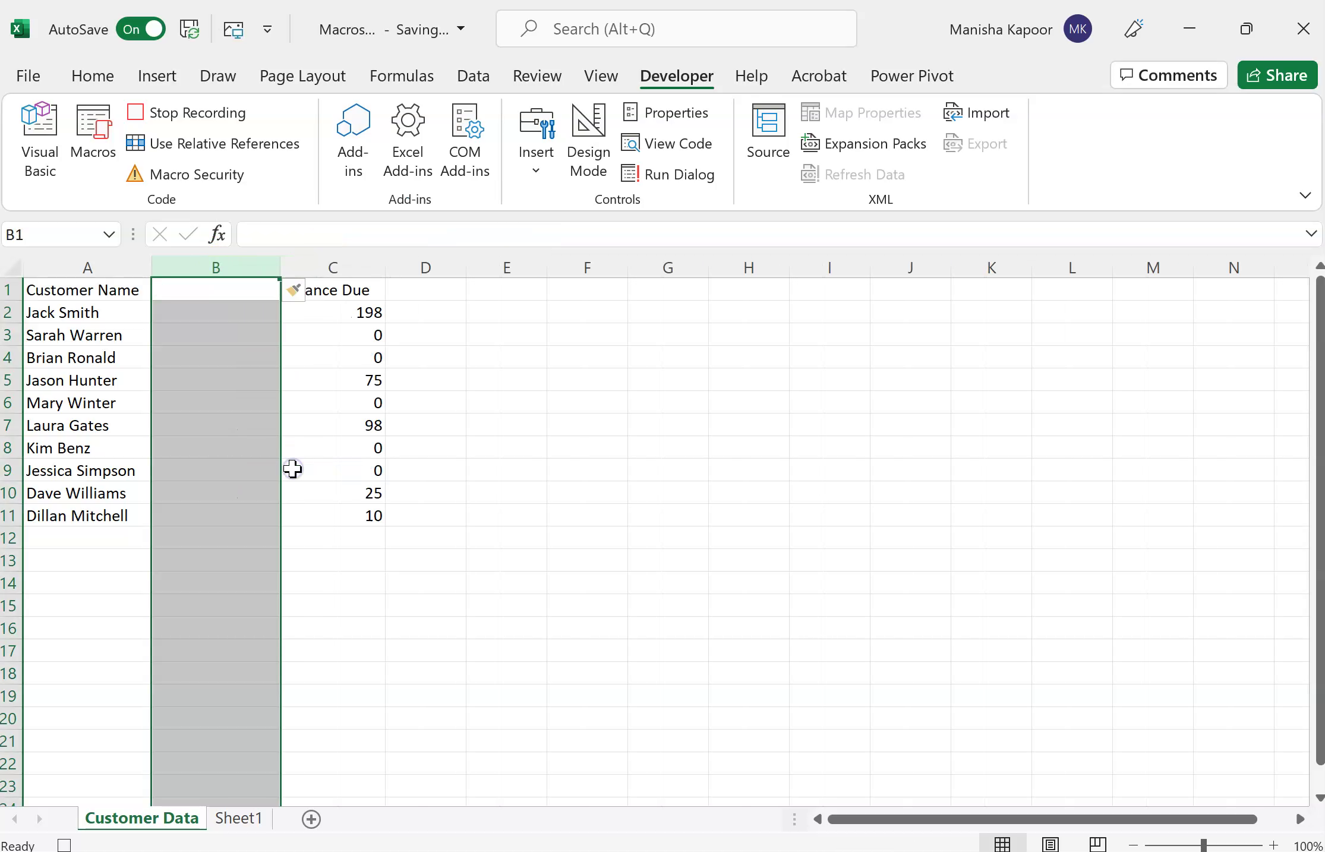
{"action": "left_click", "coordinate": [214, 368]}
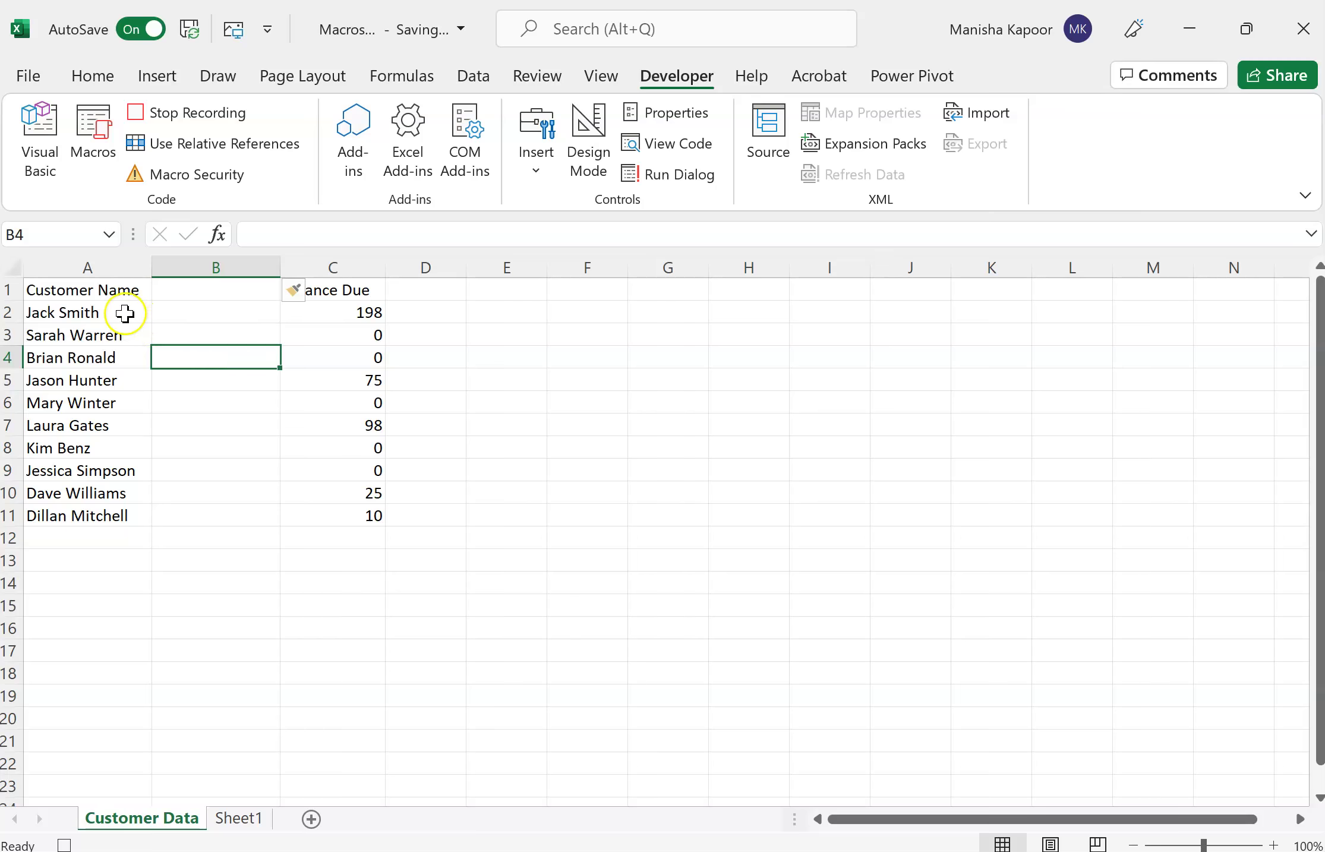
Split the names in A2:A11 by space into first and last name columns with Text to Columns
{"action": "left_click_drag", "start_coordinate": [124, 313], "coordinate": [112, 509]}
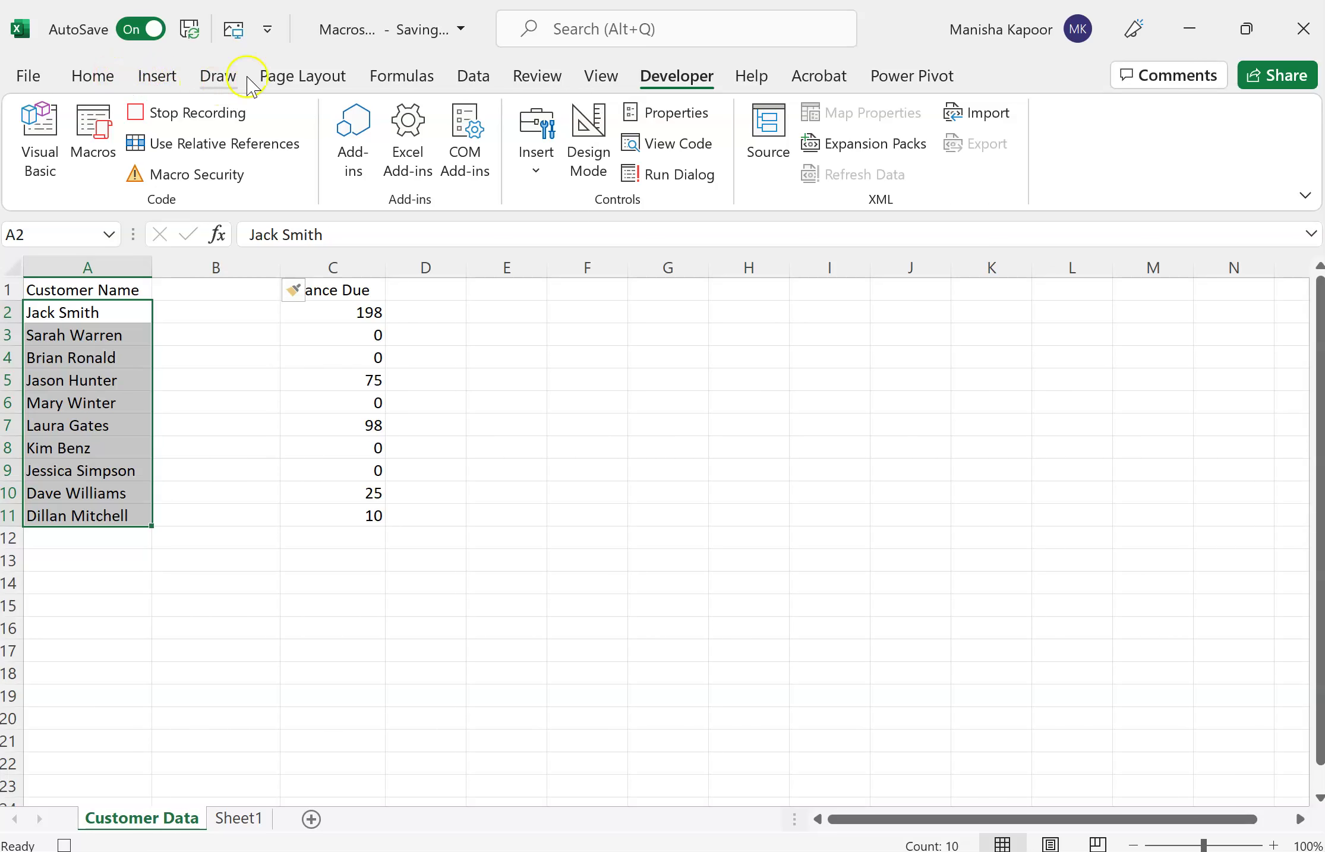
{"action": "left_click", "coordinate": [473, 76]}
{"action": "left_click", "coordinate": [807, 150]}
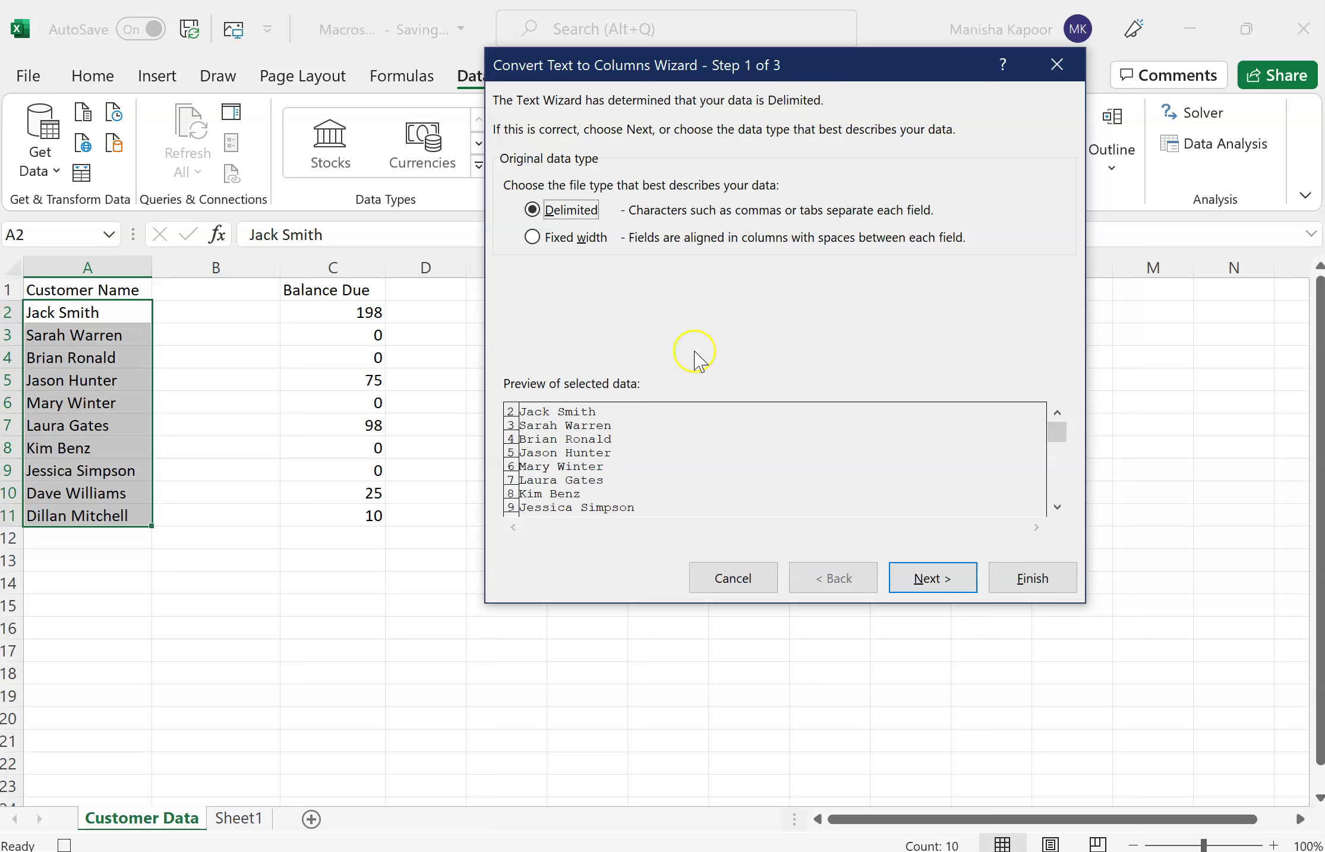
{"action": "left_click", "coordinate": [922, 580]}
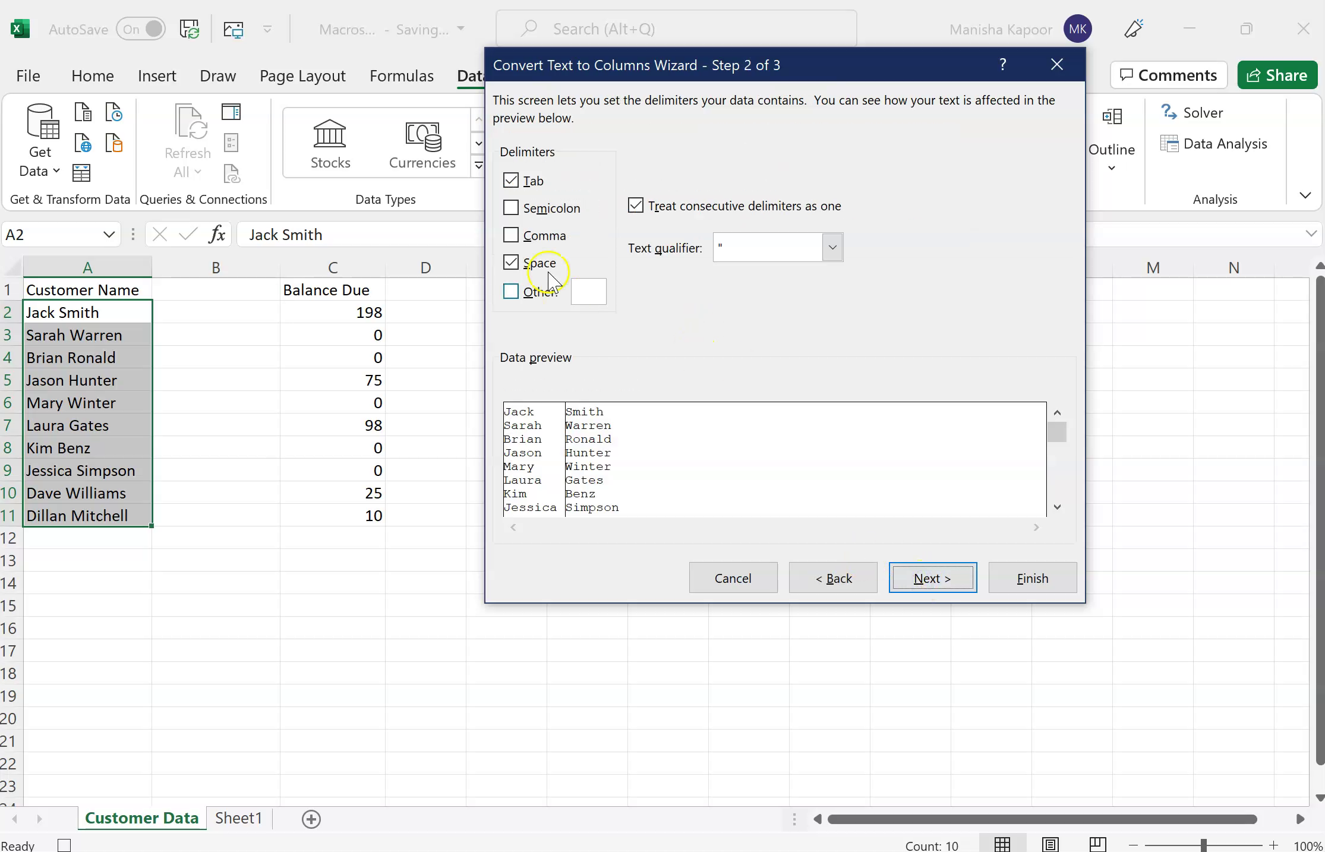
{"action": "left_click", "coordinate": [918, 585]}
{"action": "left_click", "coordinate": [1031, 579]}
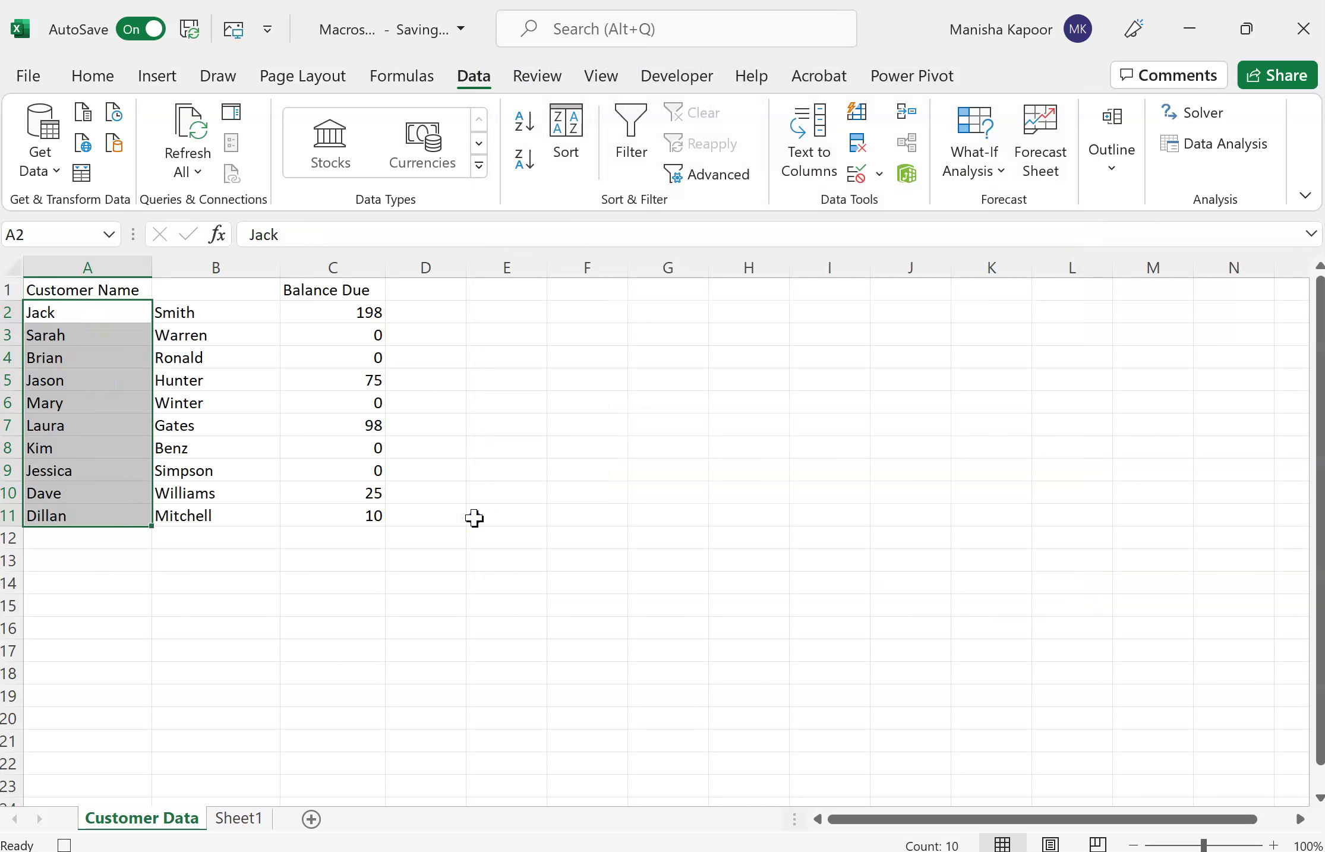
{"action": "left_click", "coordinate": [485, 523]}
{"action": "double_click", "coordinate": [98, 291]}
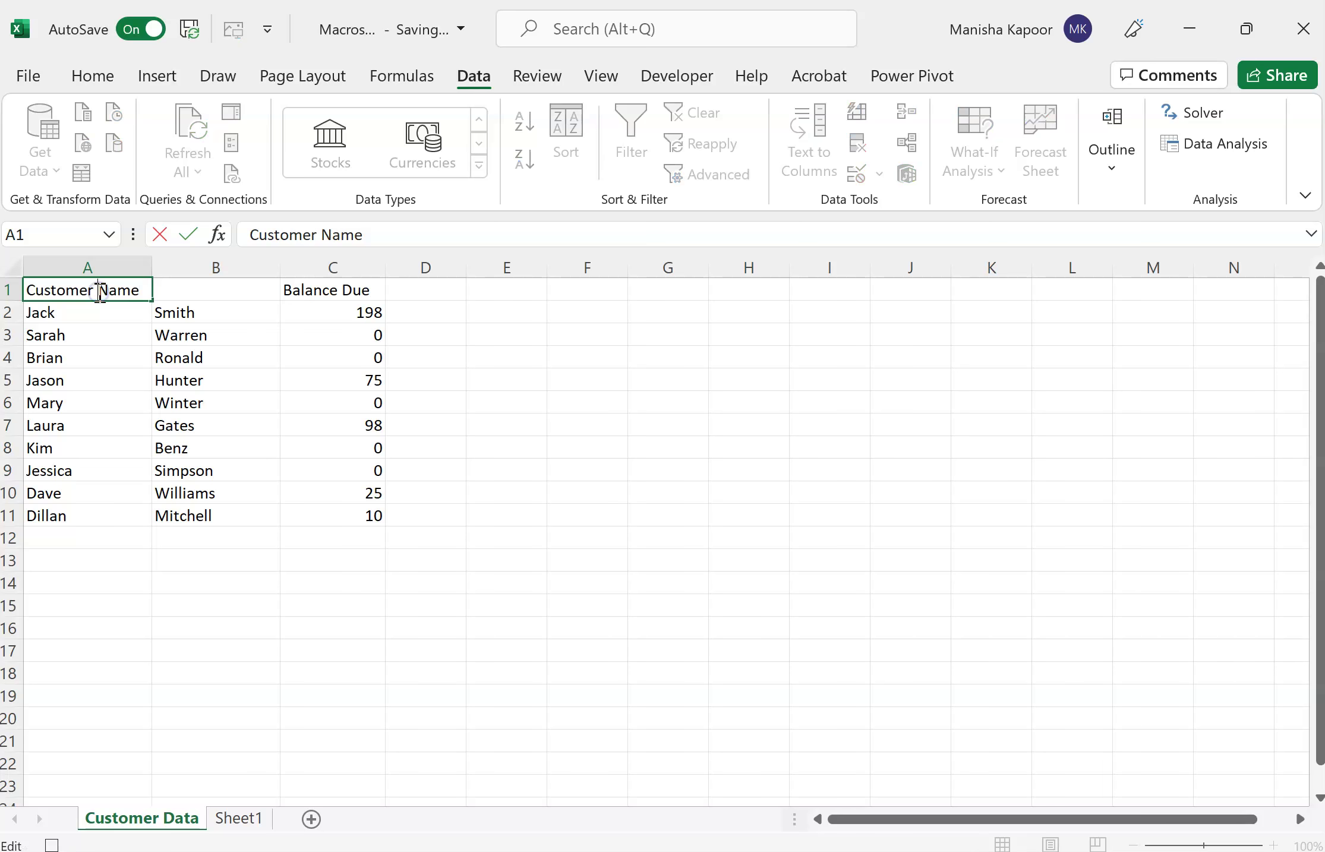
Rename the A1 heading from Customer Name to First Name
{"action": "key", "text": "BackSpace"}
{"action": "key", "text": "BackSpace"}
{"action": "key", "text": "BackSpace"}
{"action": "key", "text": "BackSpace"}
{"action": "key", "text": "BackSpace"}
{"action": "key", "text": "BackSpace"}
{"action": "key", "text": "BackSpace"}
{"action": "key", "text": "BackSpace"}
{"action": "key", "text": "BackSpace"}
{"action": "type", "text": "First"}
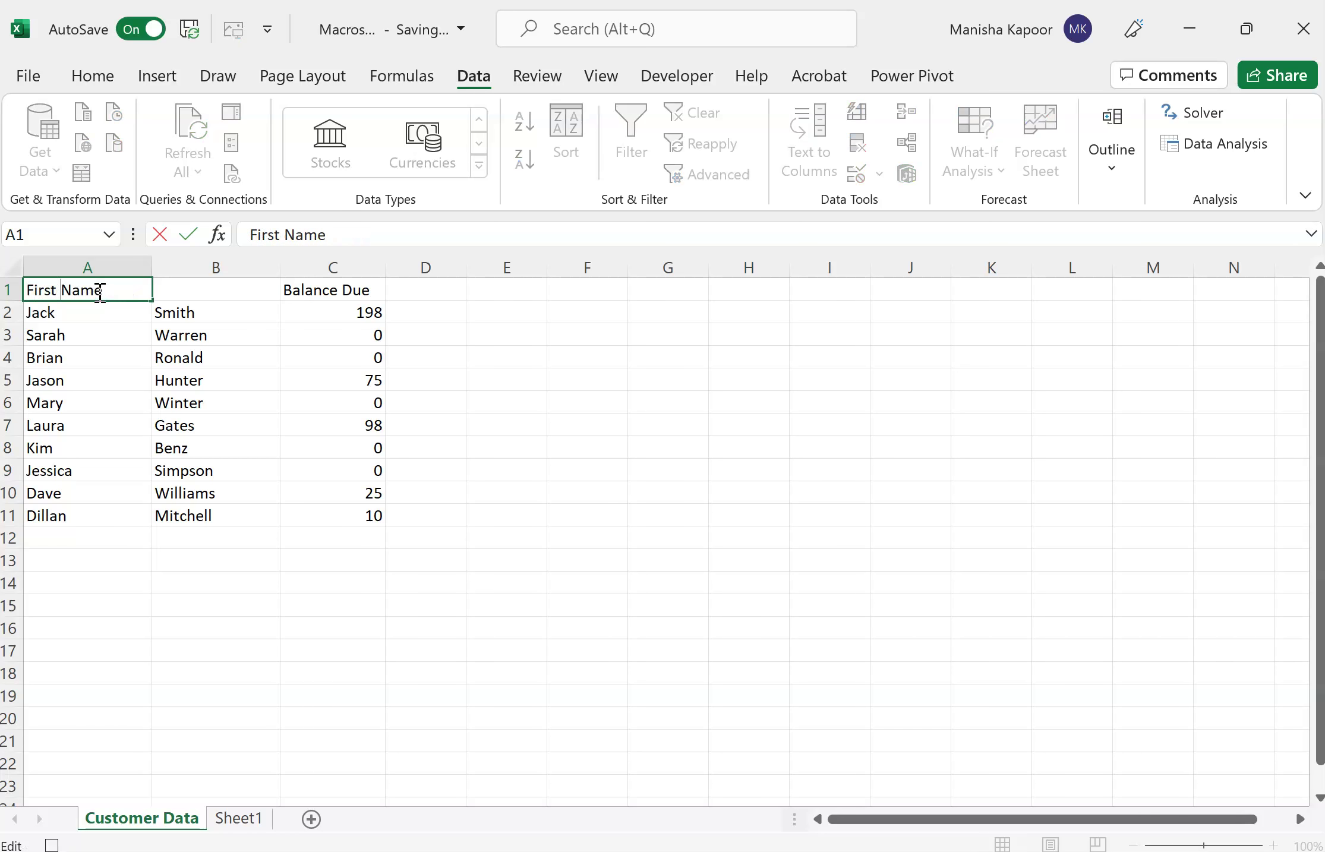
{"action": "left_click", "coordinate": [192, 398]}
Copy the heading into B1 and change it to Second Name
{"action": "left_click", "coordinate": [96, 293]}
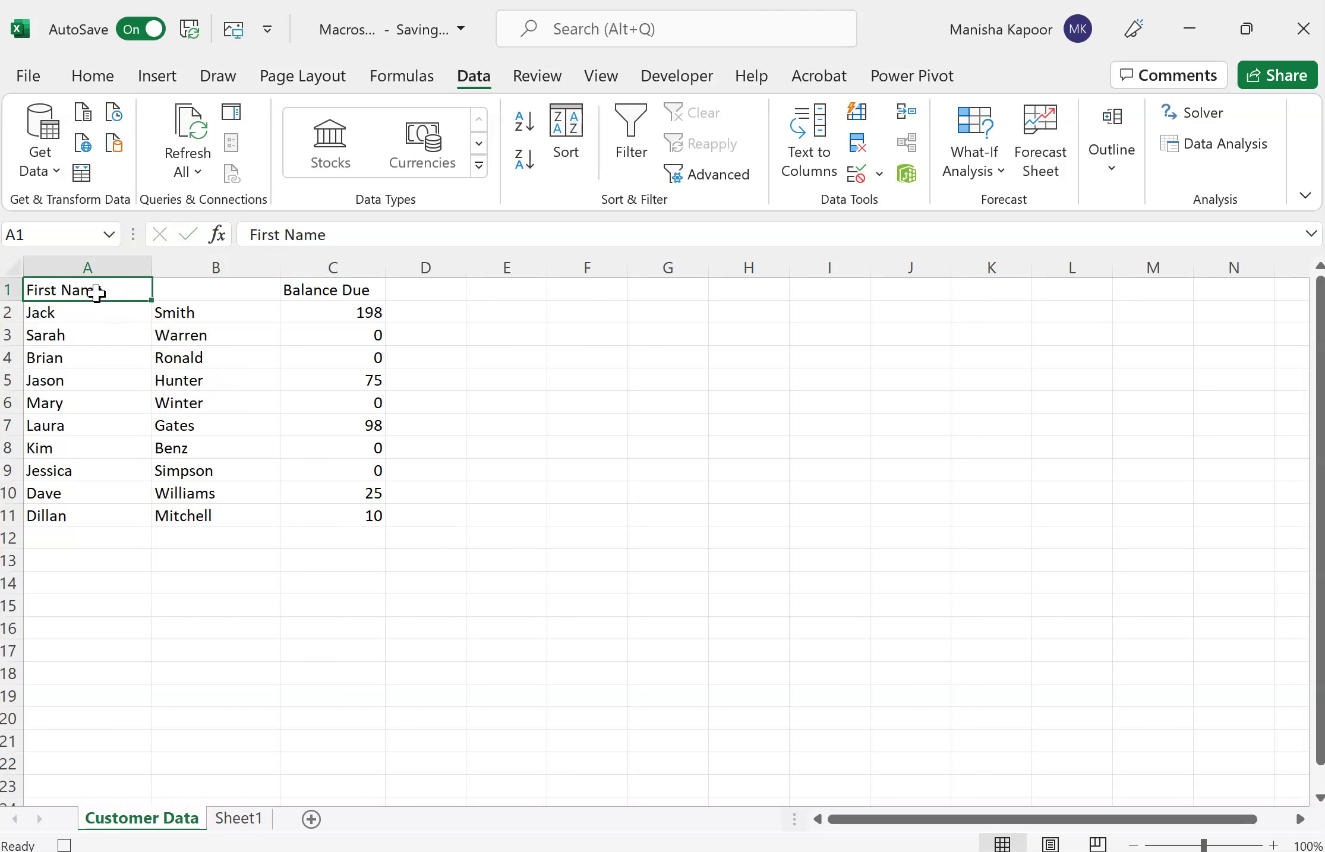
{"action": "key", "text": "ctrl+c"}
{"action": "left_click", "coordinate": [169, 291]}
{"action": "key", "text": "ctrl+v"}
{"action": "double_click", "coordinate": [168, 291]}
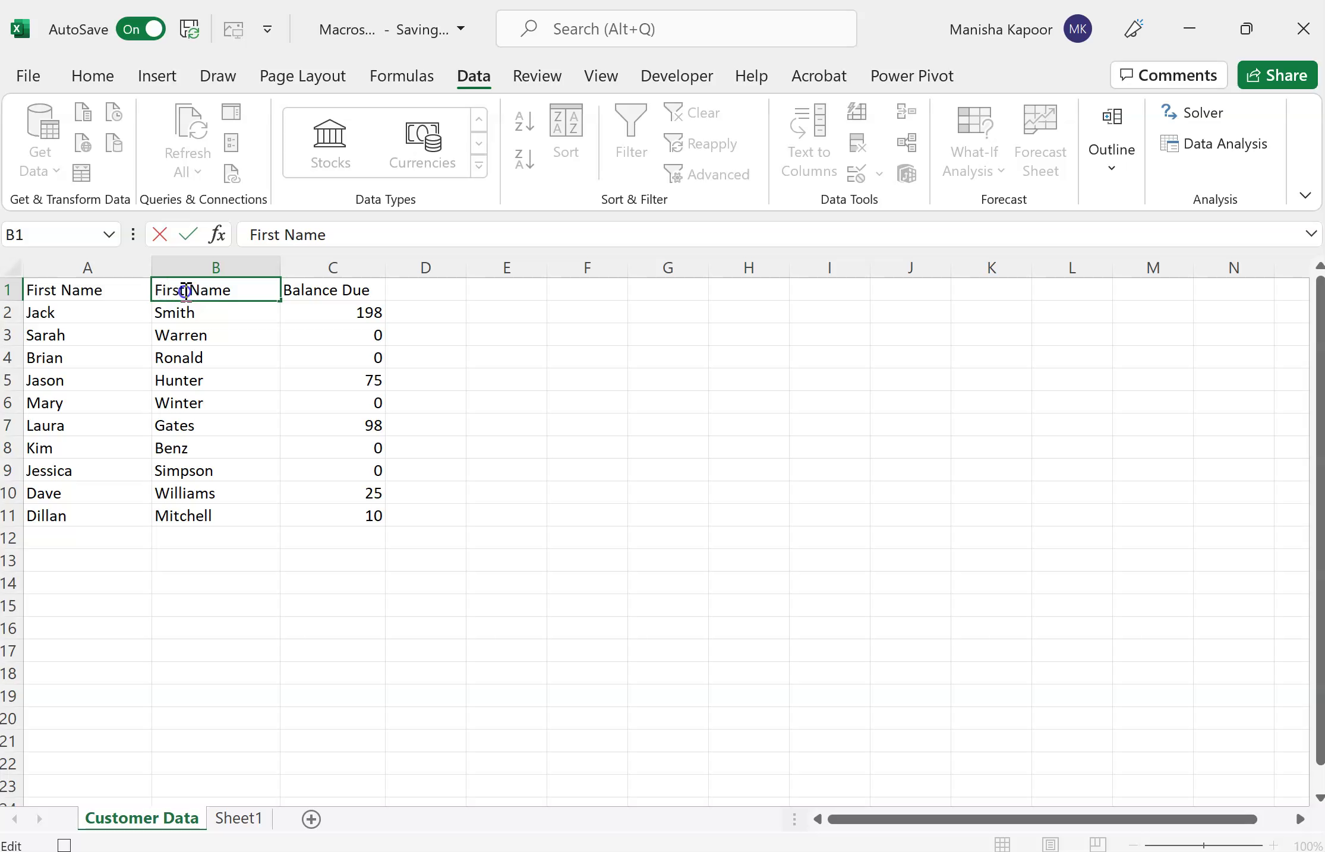
{"action": "key", "text": "BackSpace"}
{"action": "key", "text": "BackSpace"}
{"action": "key", "text": "BackSpace"}
{"action": "key", "text": "BackSpace"}
{"action": "key", "text": "BackSpace"}
{"action": "type", "text": "Second"}
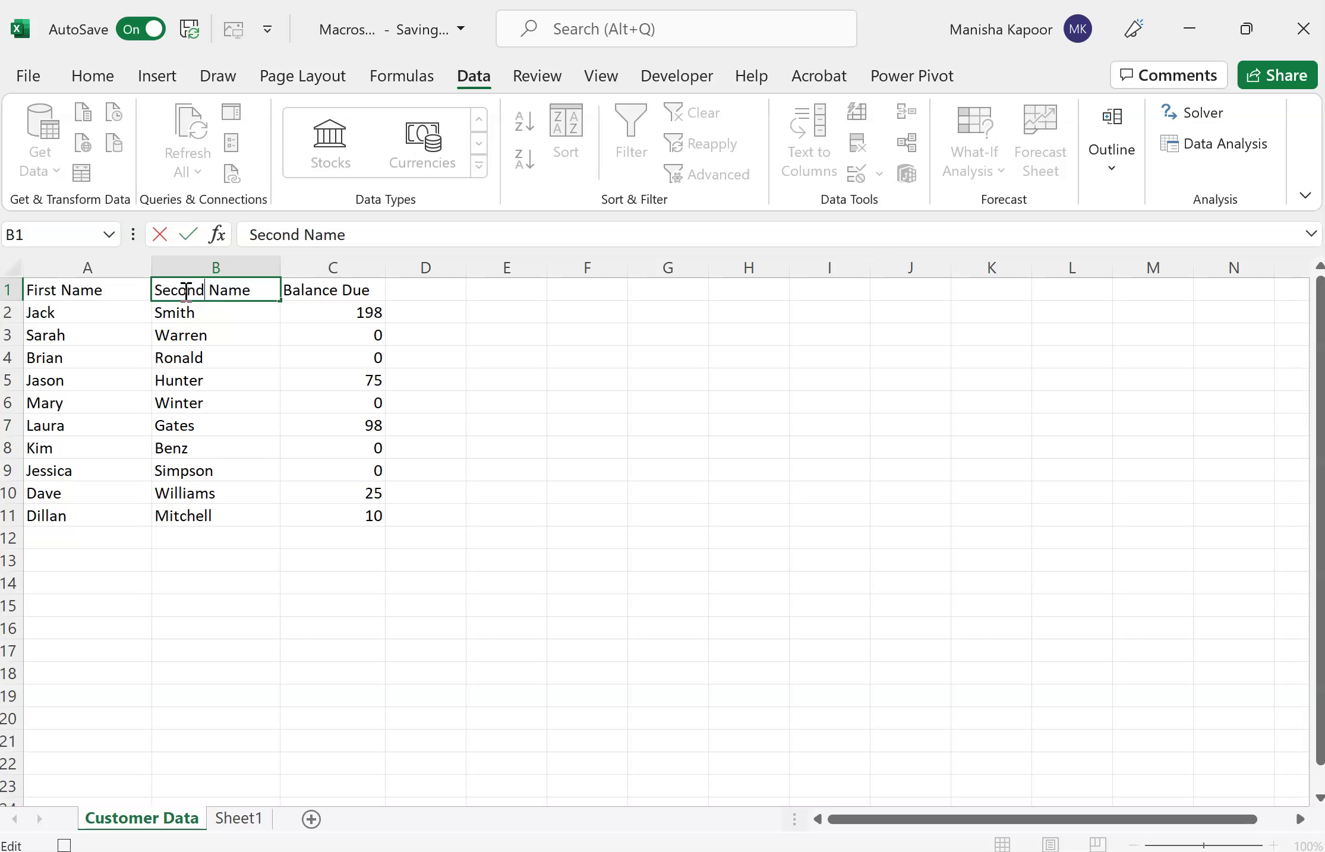
{"action": "left_click", "coordinate": [242, 450]}
Bold the headers in A1:C1, then select the Balance Due values C2:C11
{"action": "left_click_drag", "start_coordinate": [86, 289], "coordinate": [313, 292]}
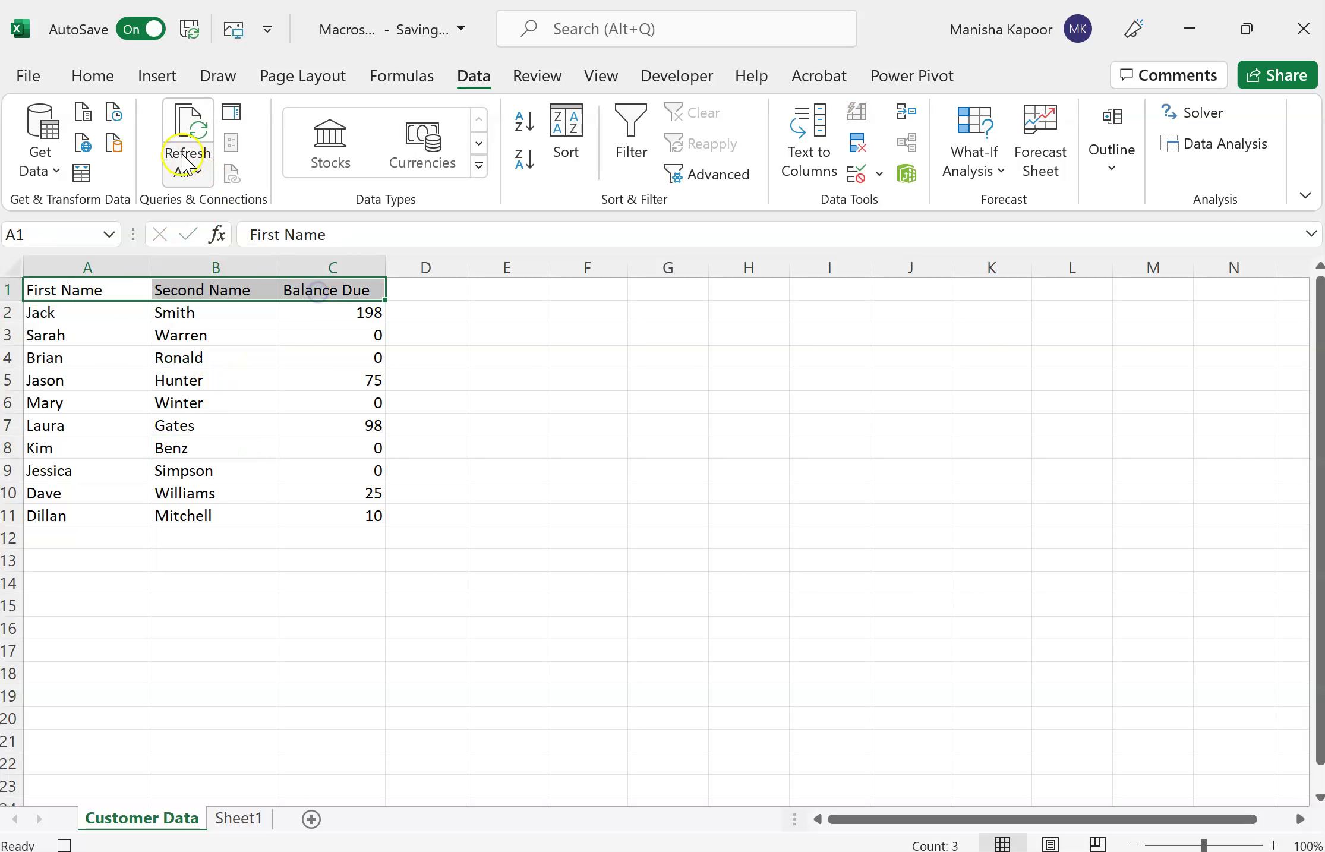
{"action": "left_click", "coordinate": [95, 74]}
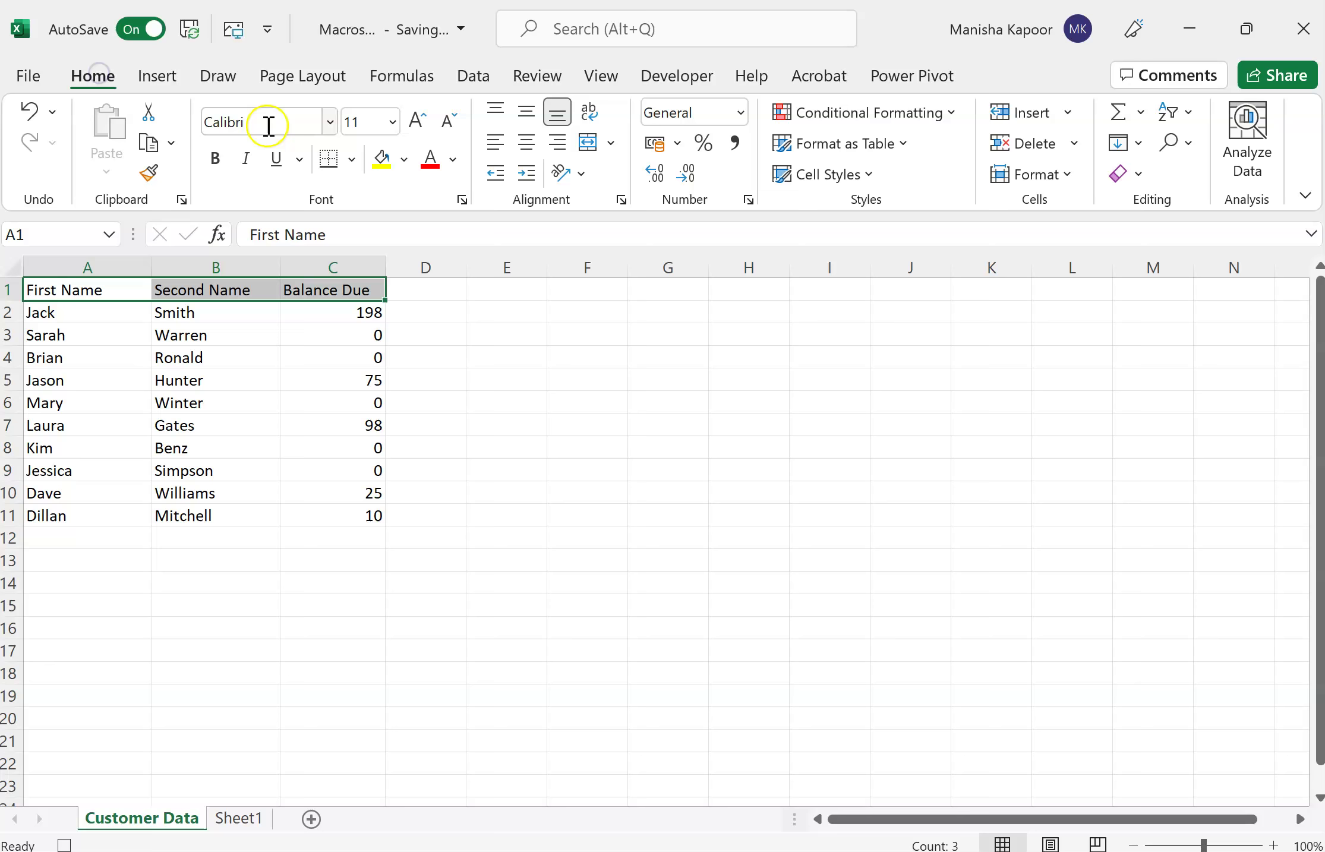
{"action": "left_click", "coordinate": [216, 158]}
{"action": "left_click", "coordinate": [445, 403]}
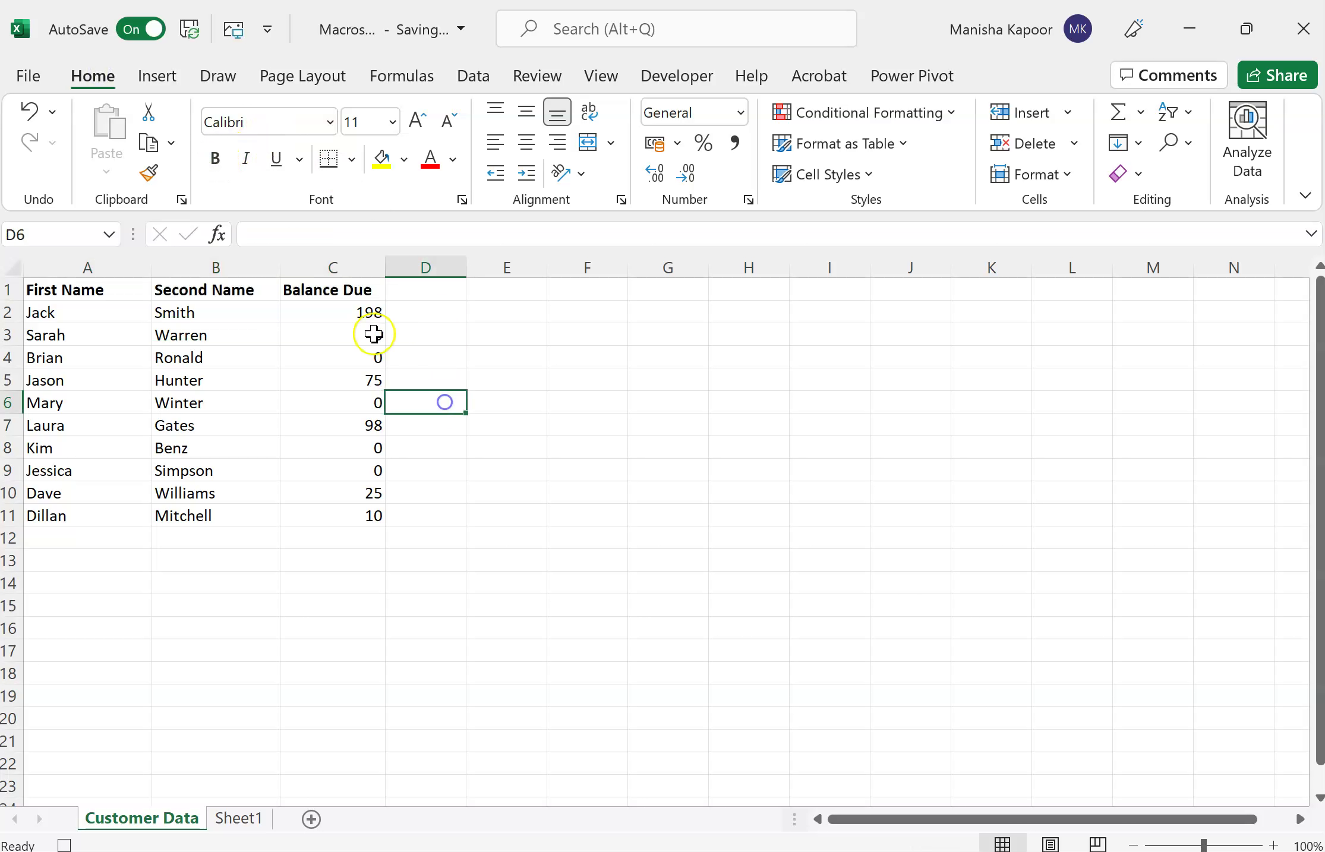
{"action": "left_click_drag", "start_coordinate": [343, 311], "coordinate": [348, 514]}
Apply a Greater Than 0 rule with Light Red Fill and Dark Red Text to the balances
{"action": "left_click", "coordinate": [951, 119]}
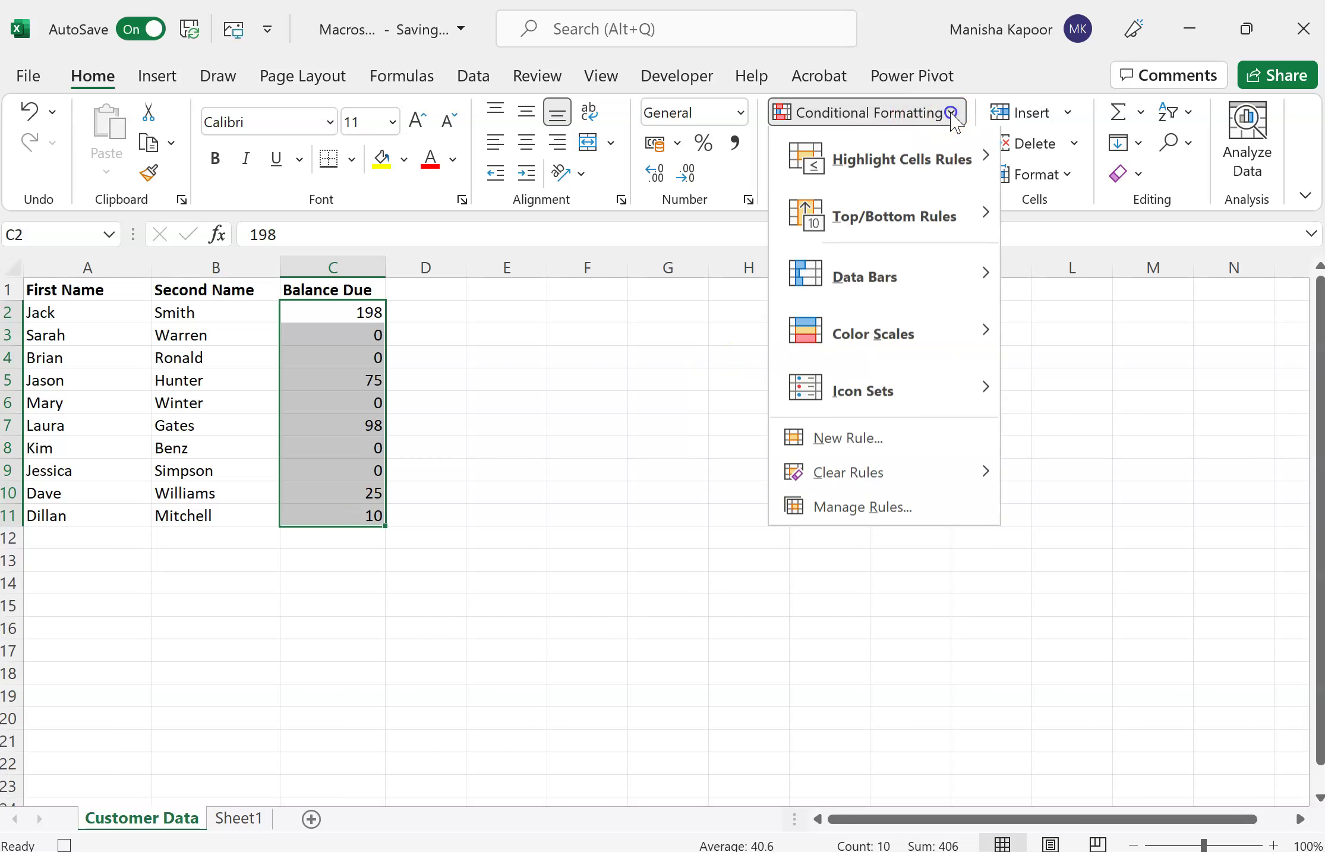
{"action": "mouse_move", "coordinate": [978, 166]}
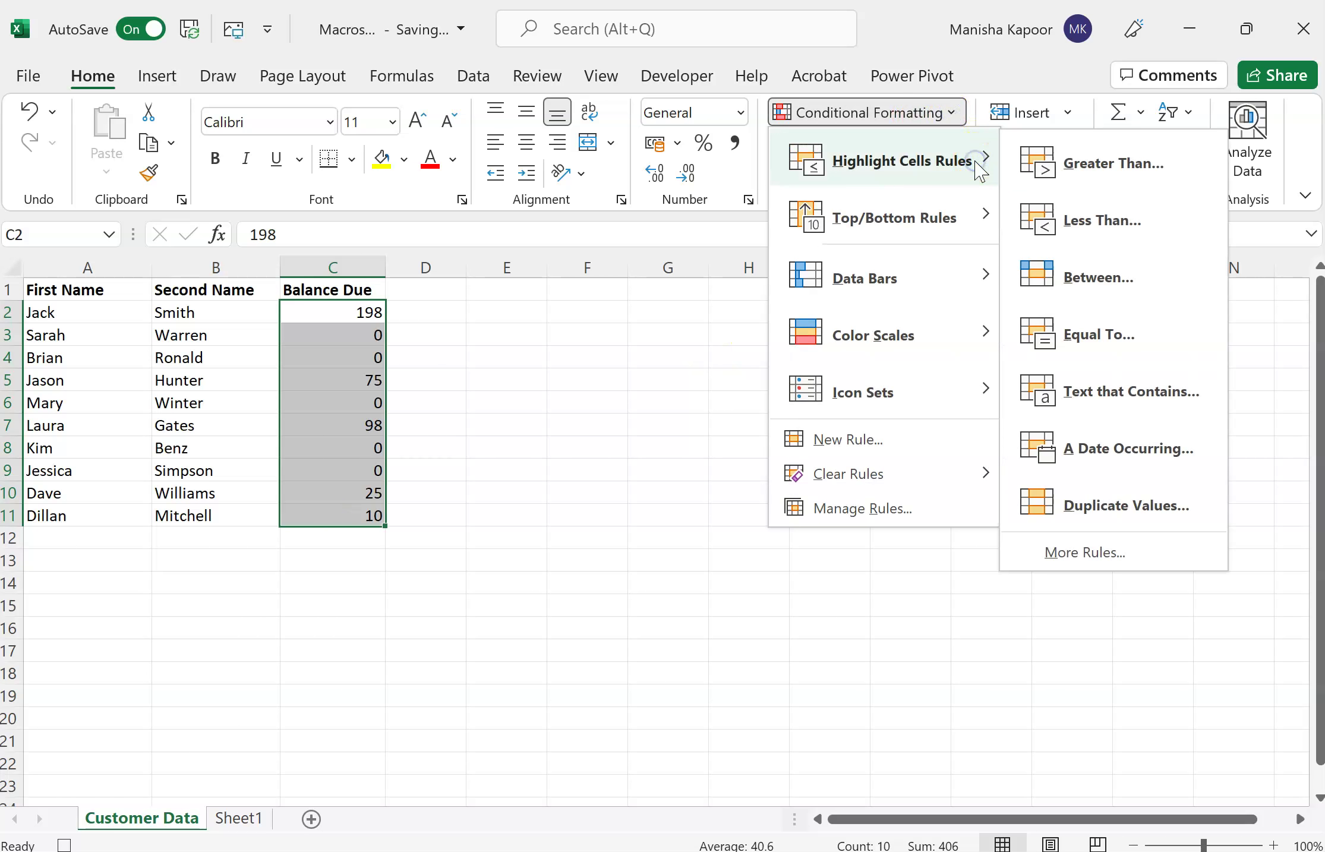
{"action": "left_click", "coordinate": [1060, 166]}
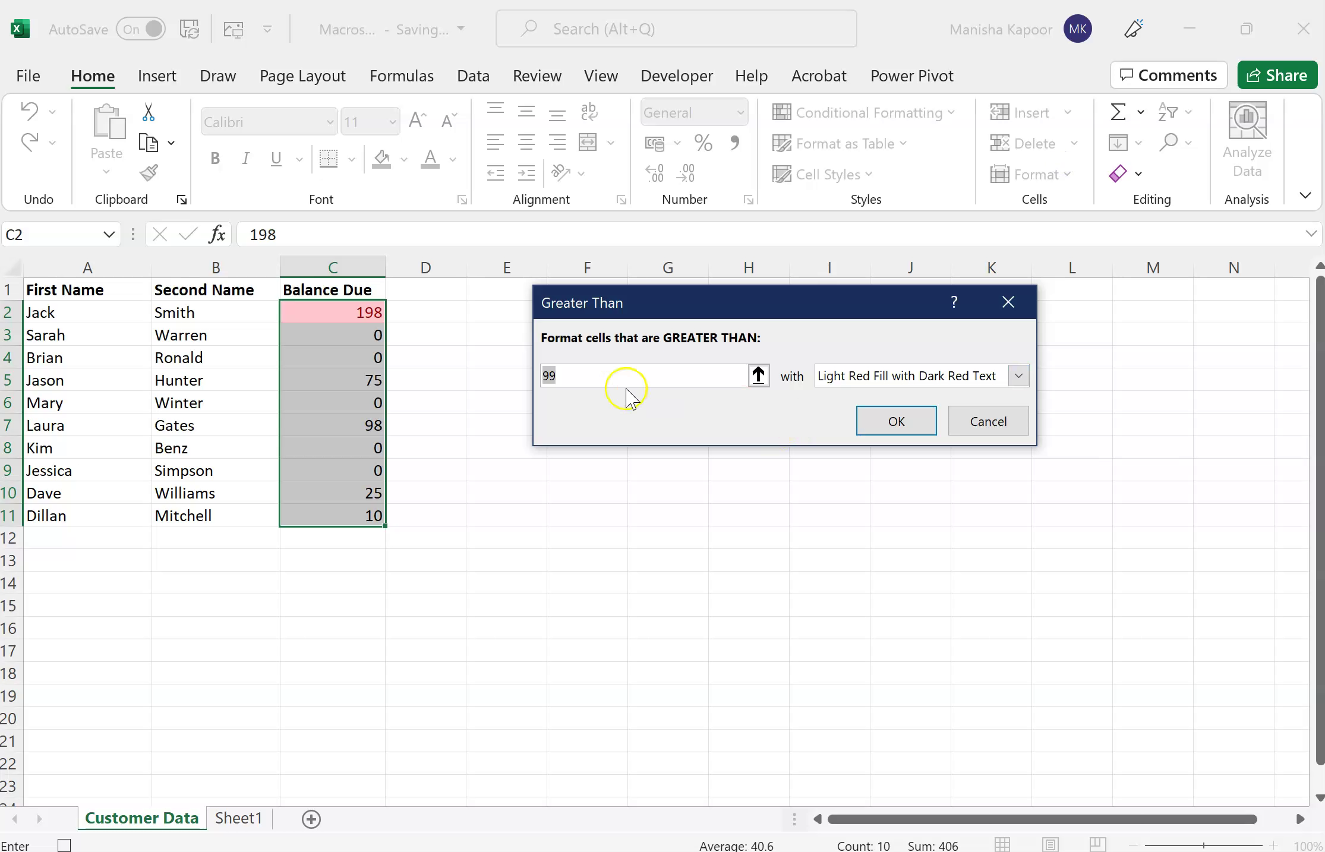
{"action": "left_click", "coordinate": [598, 369]}
{"action": "key", "text": "BackSpace"}
{"action": "key", "text": "BackSpace"}
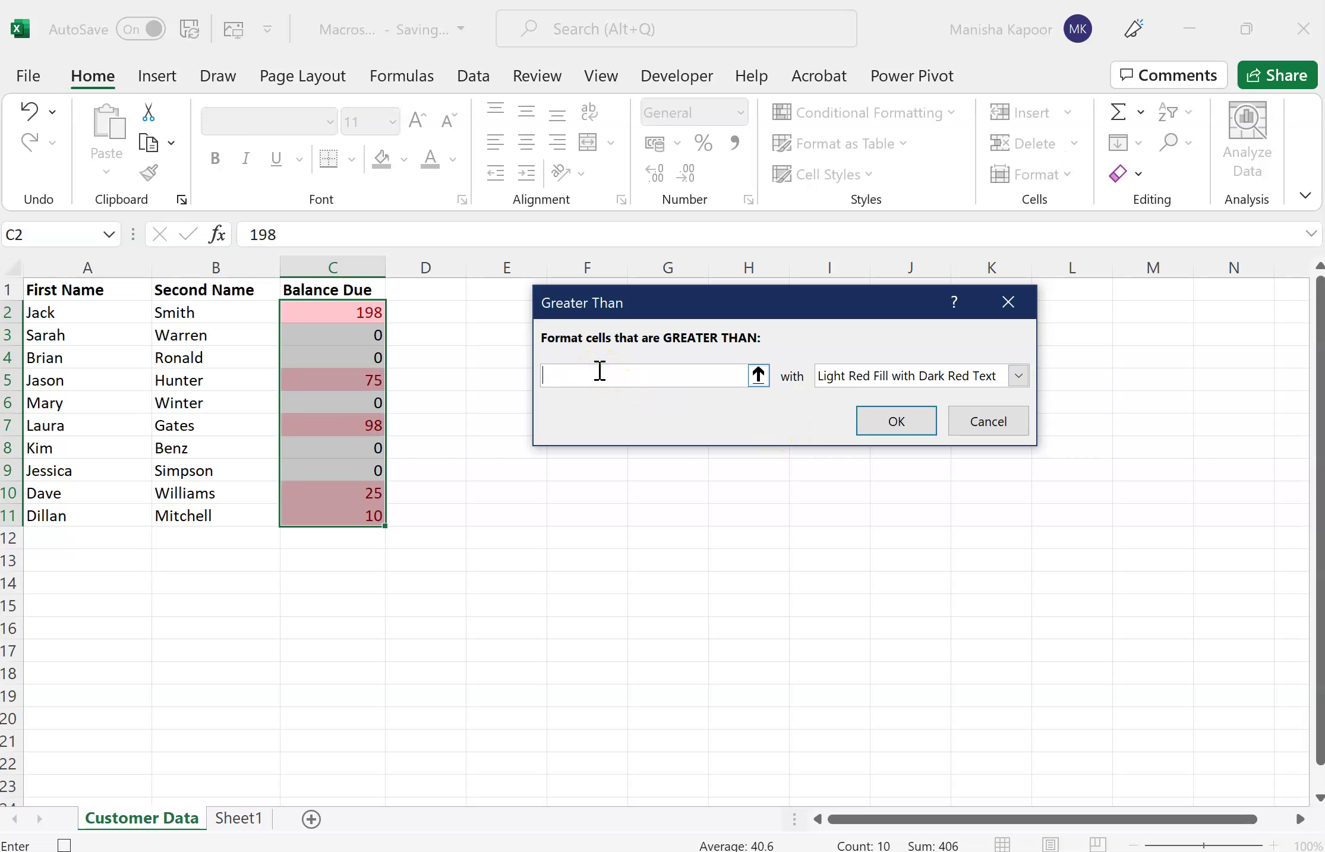
{"action": "left_click", "coordinate": [870, 423]}
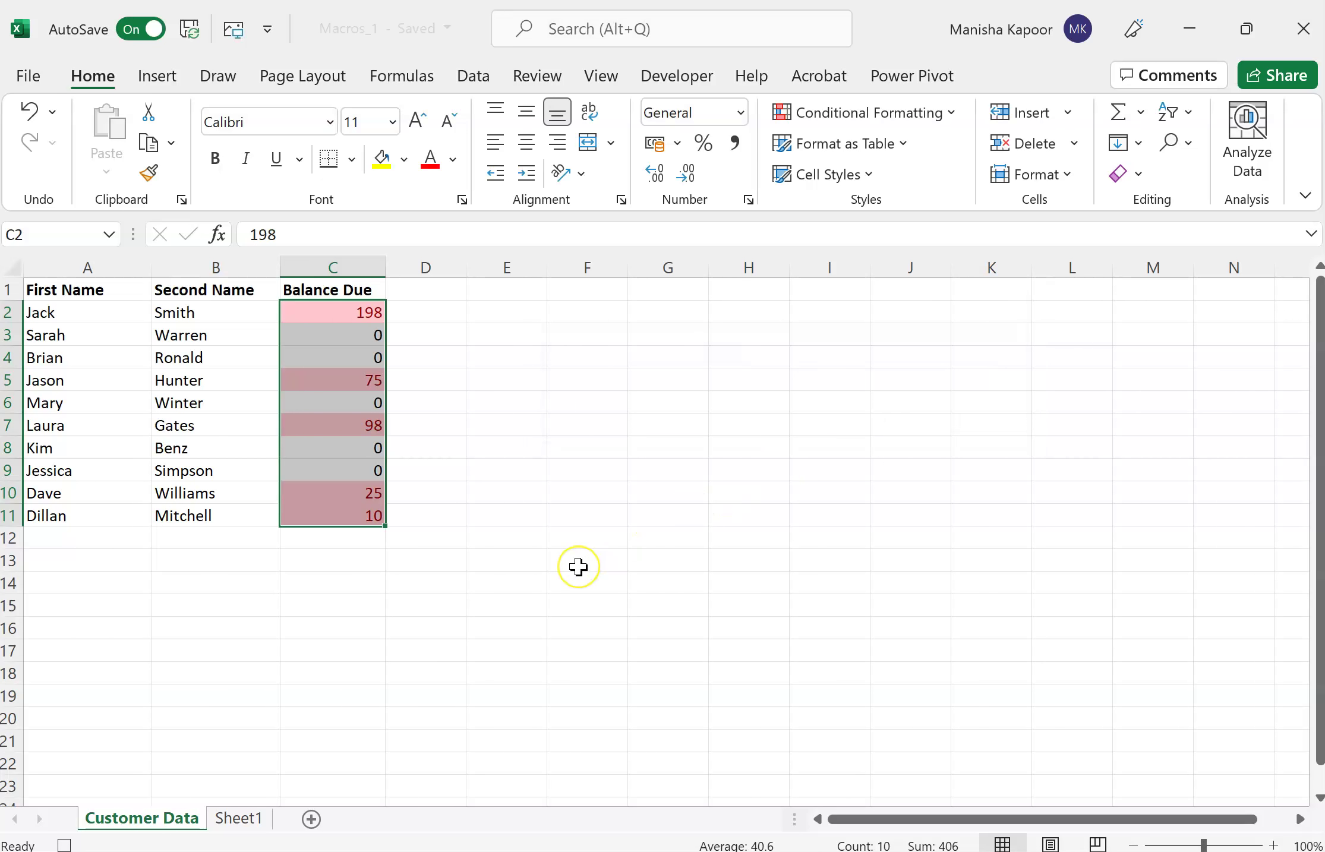
Stop recording from the Developer tab and run the Ctrl+Shift+C reset macro
{"action": "left_click", "coordinate": [375, 608]}
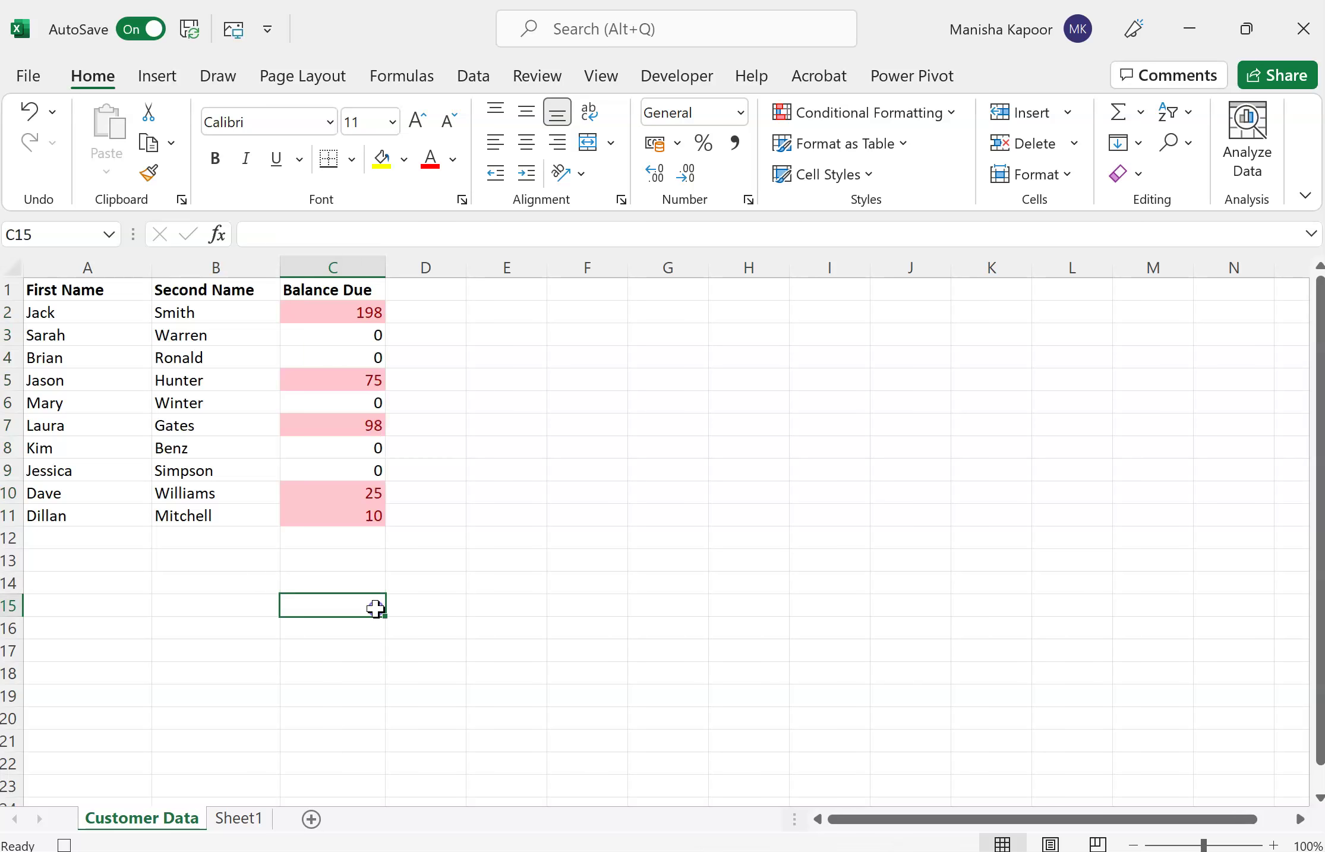
{"action": "left_click", "coordinate": [704, 81]}
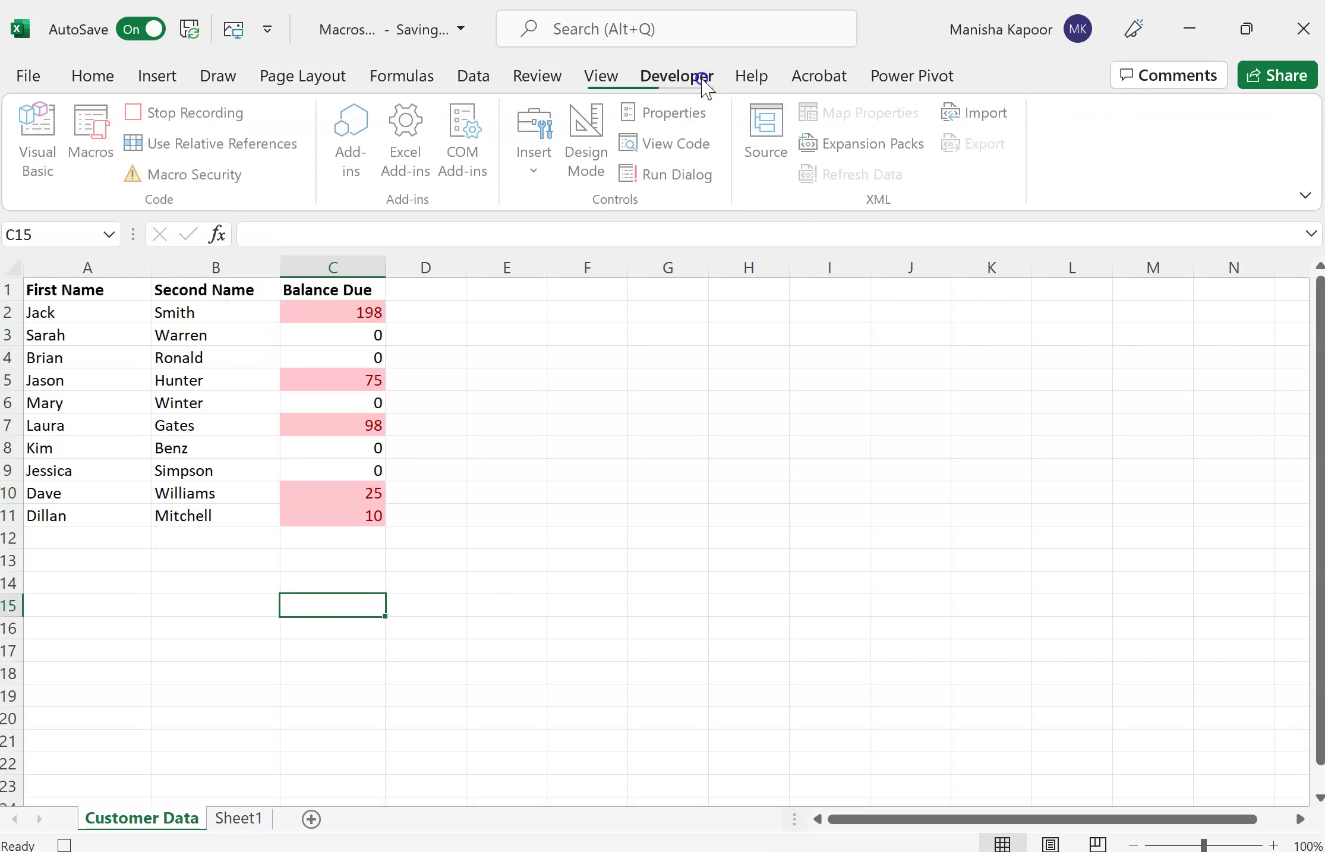
{"action": "left_click", "coordinate": [183, 114]}
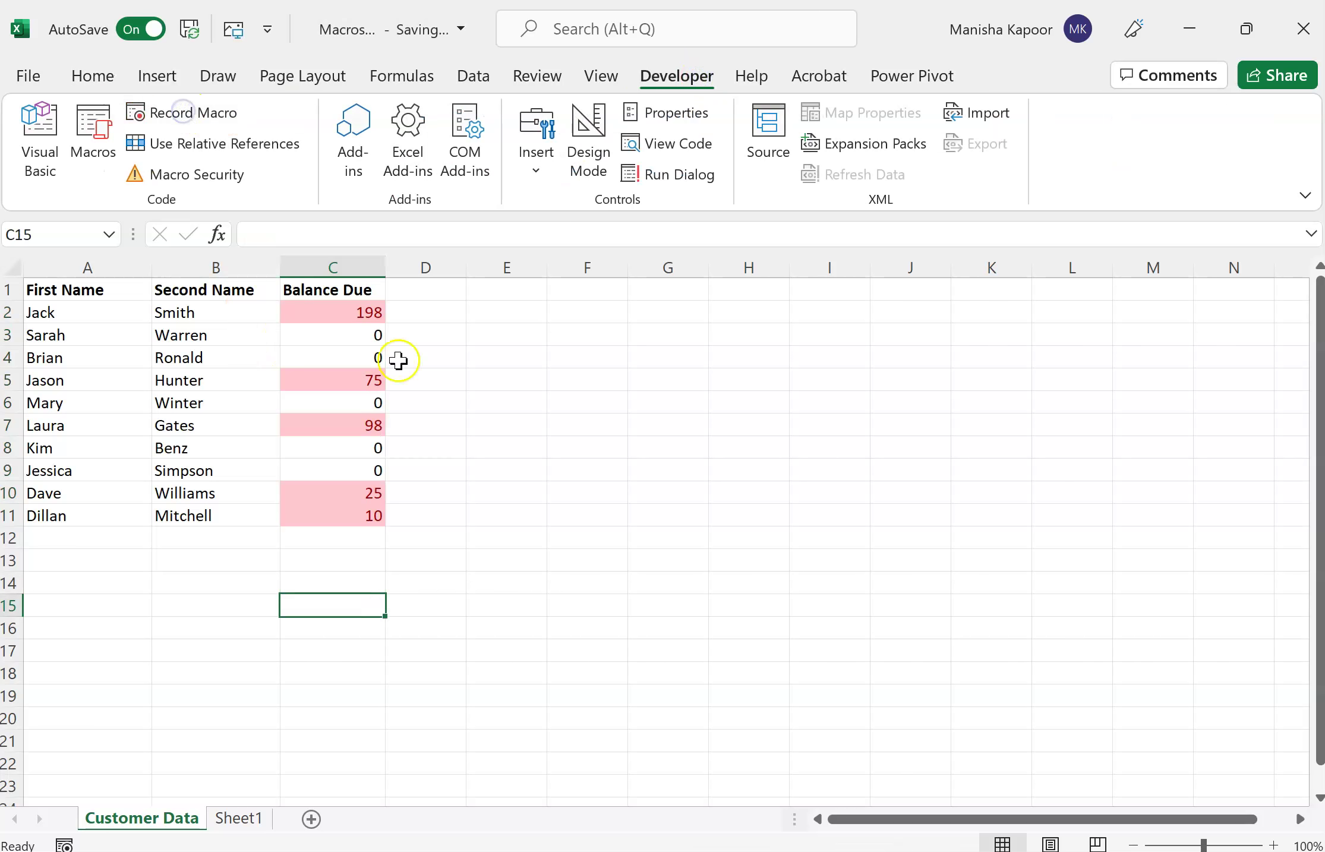
{"action": "left_click", "coordinate": [434, 581]}
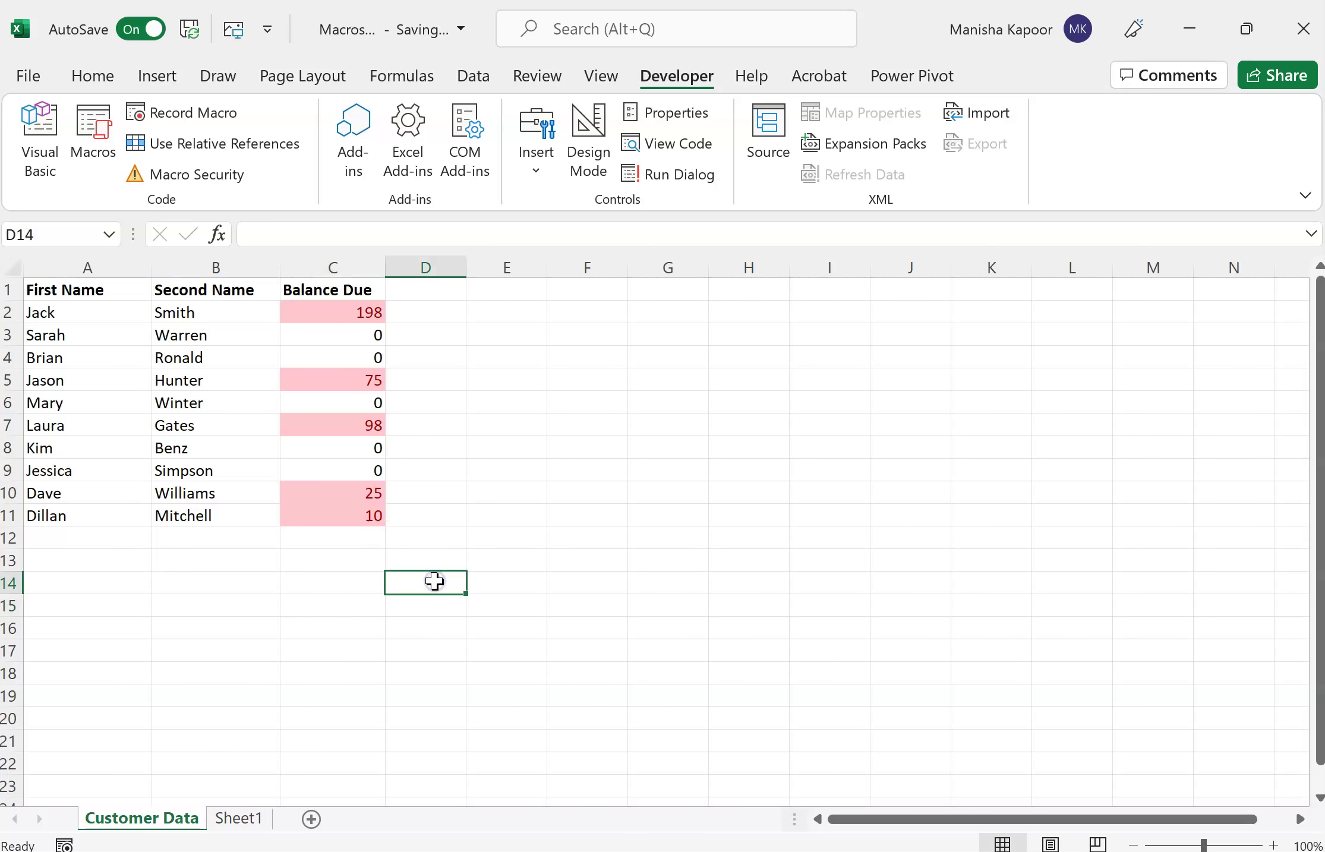
{"action": "key", "text": "ctrl+shift+c"}
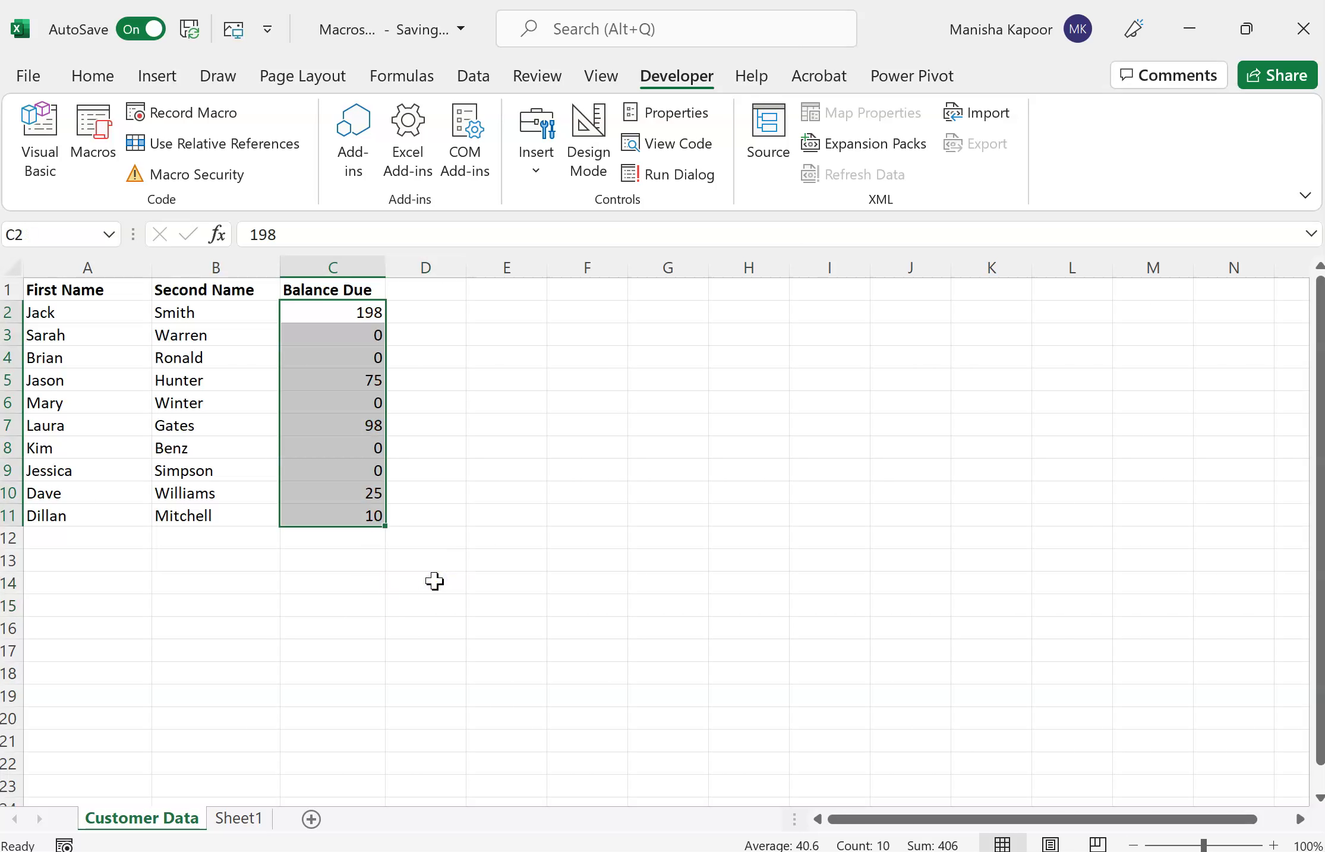
Test the Ctrl+Shift+M macro on the customer data, then restore the original columns
{"action": "key", "text": "ctrl+shift+m"}
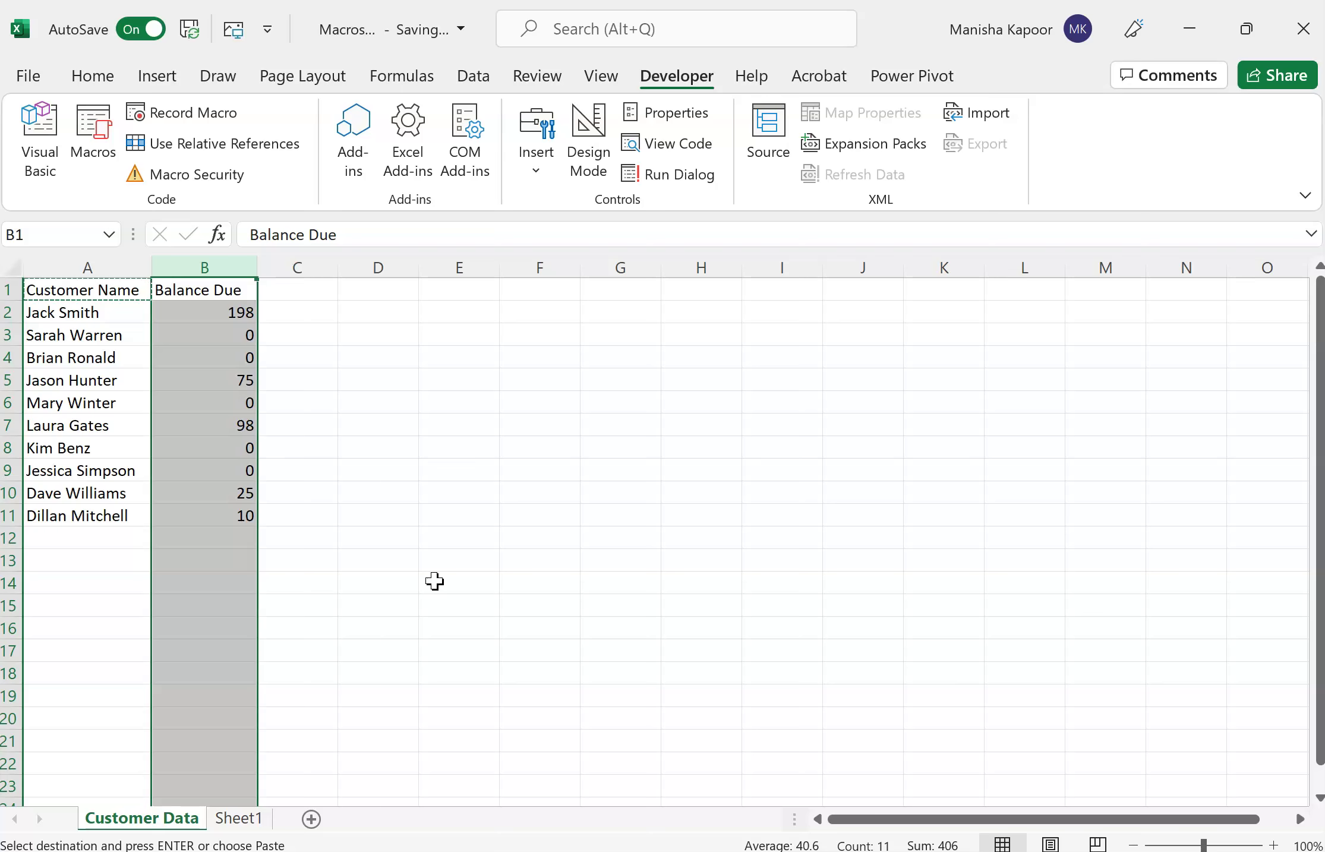
{"action": "double_click", "coordinate": [323, 495]}
{"action": "left_click", "coordinate": [408, 541]}
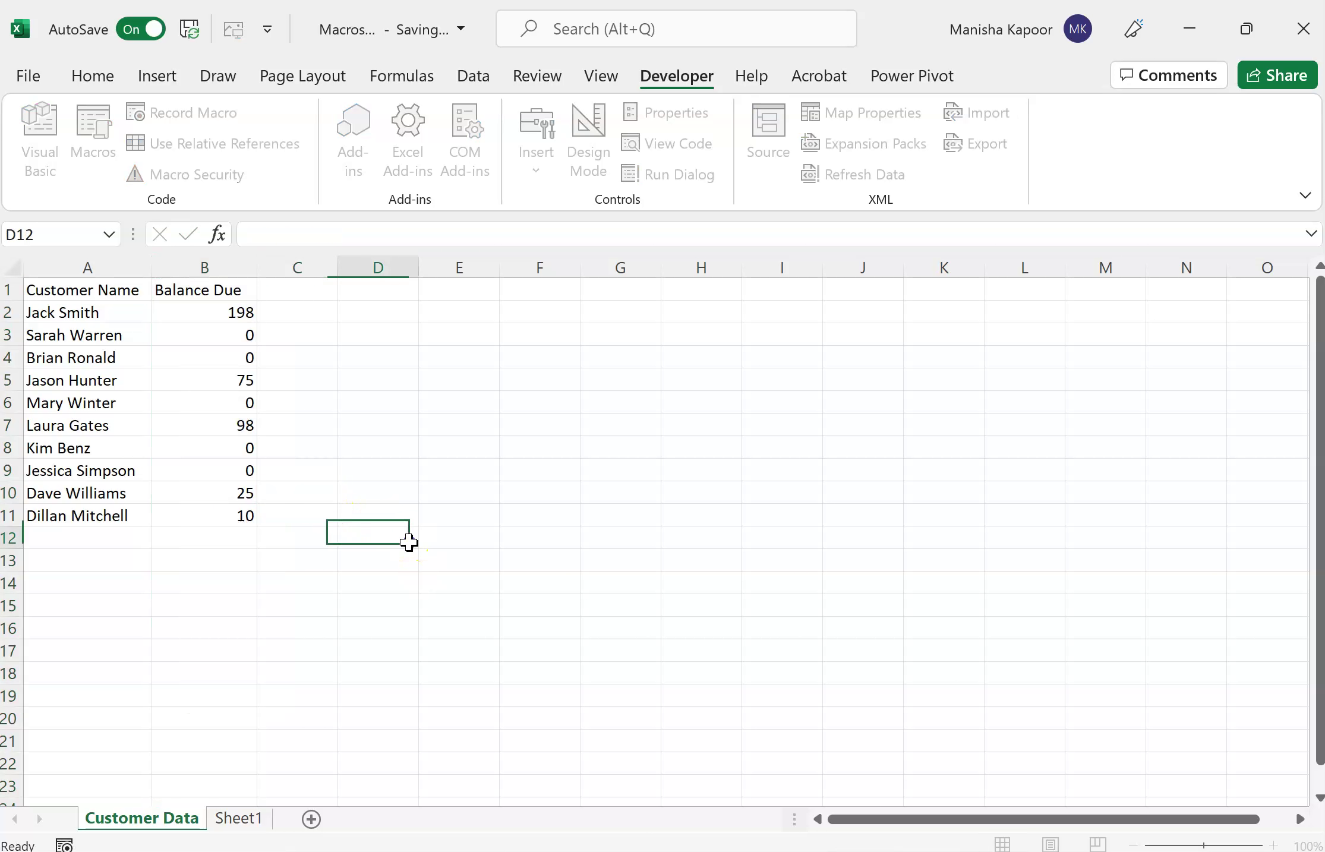
{"action": "left_click", "coordinate": [230, 520]}
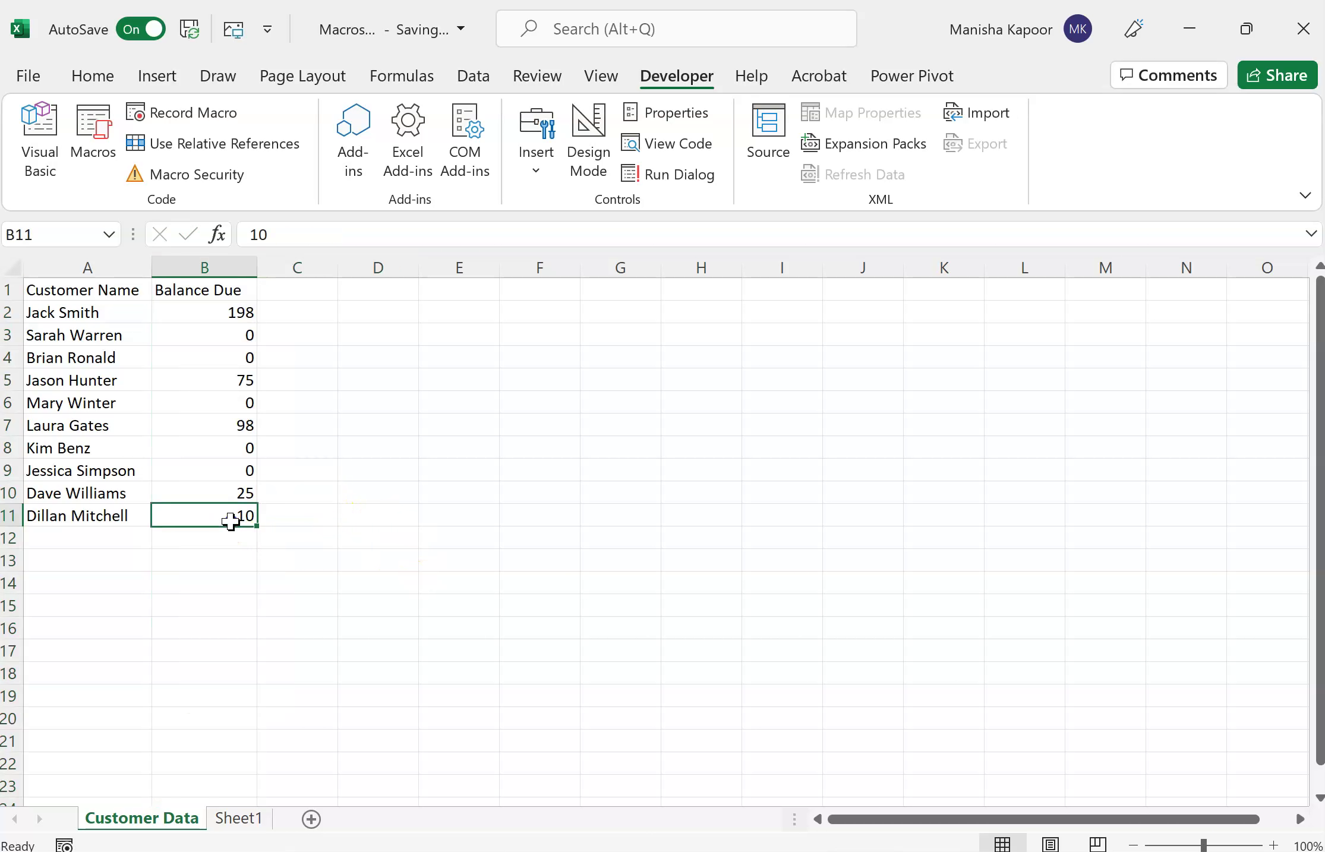
{"action": "left_click", "coordinate": [400, 579]}
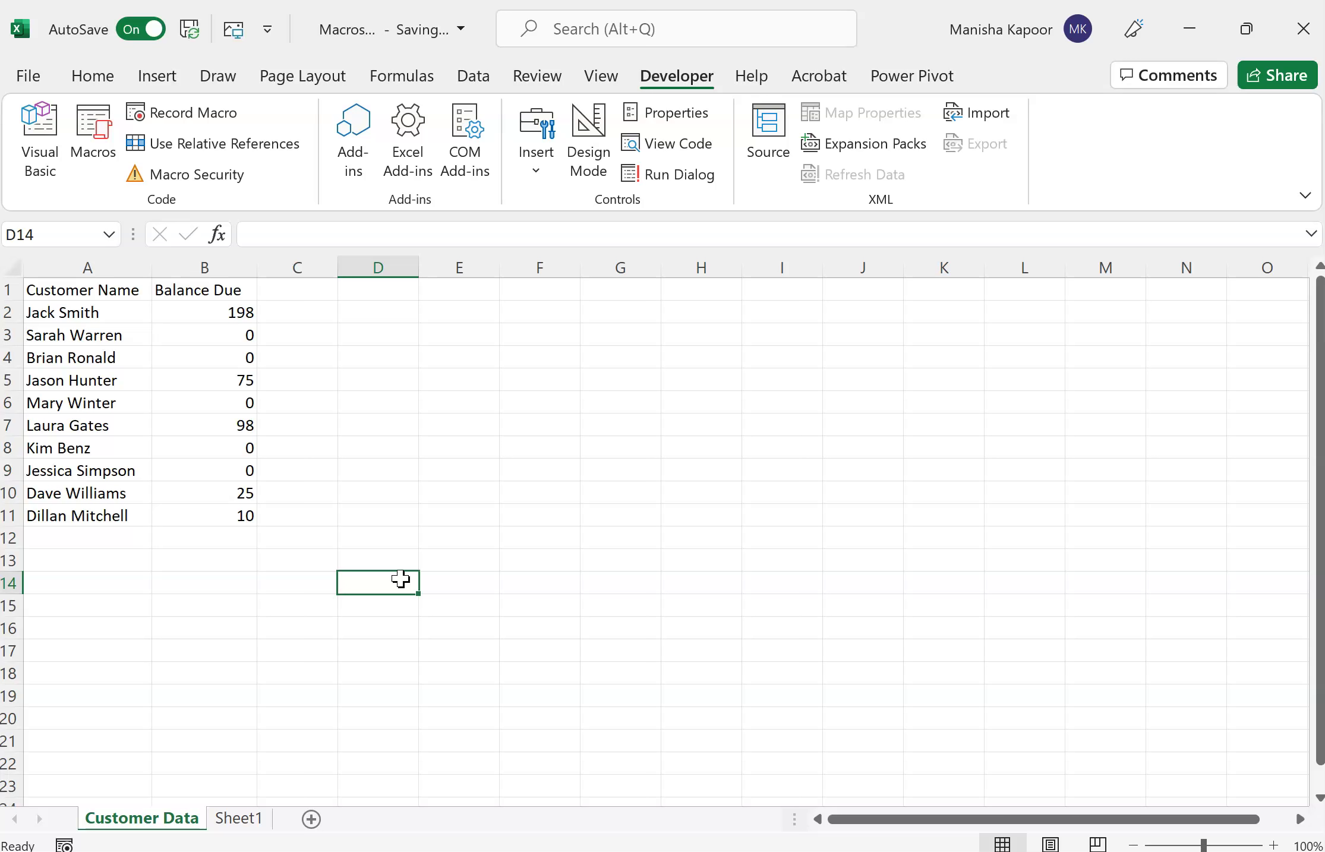
{"action": "key", "text": "ctrl+shift+m"}
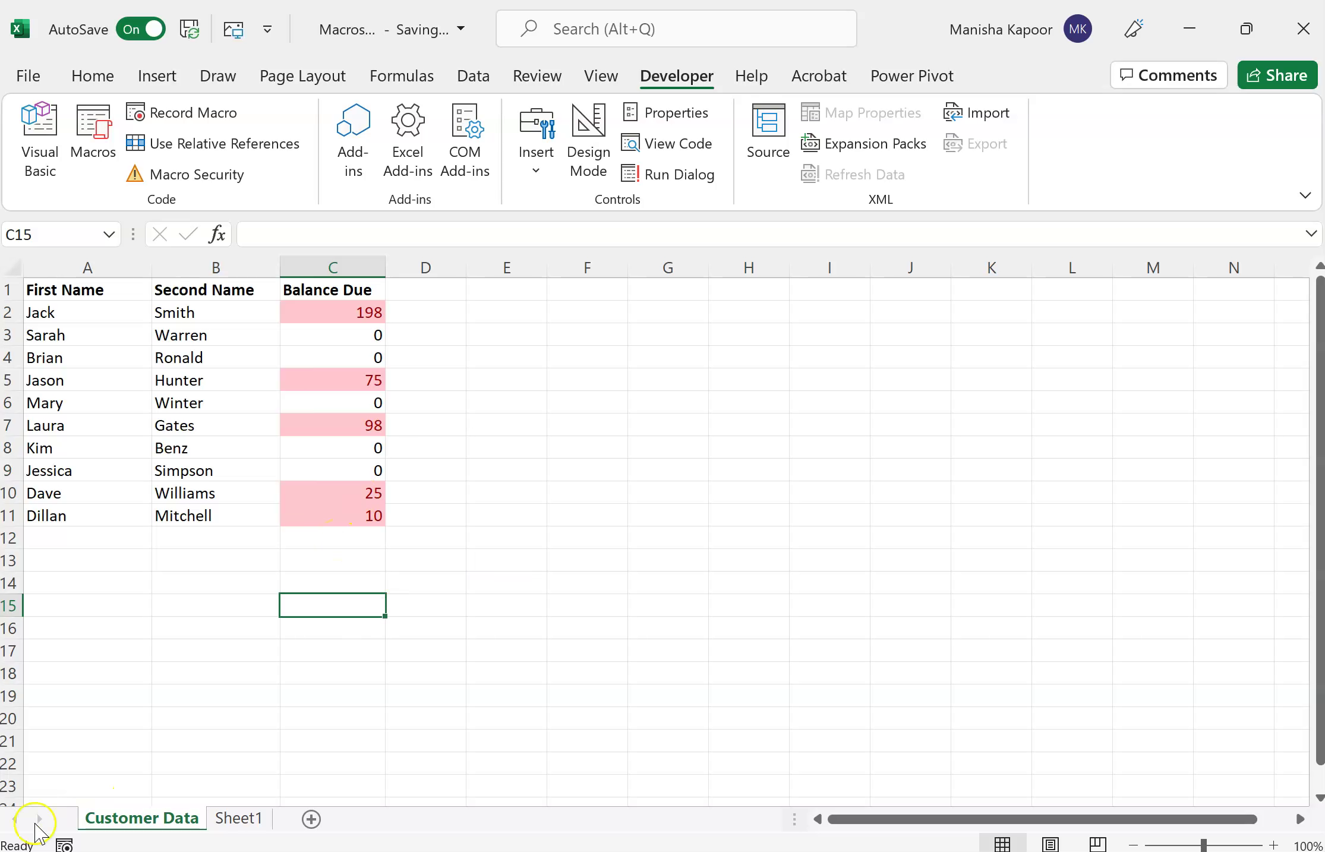
{"action": "key", "text": "ctrl+shift+m"}
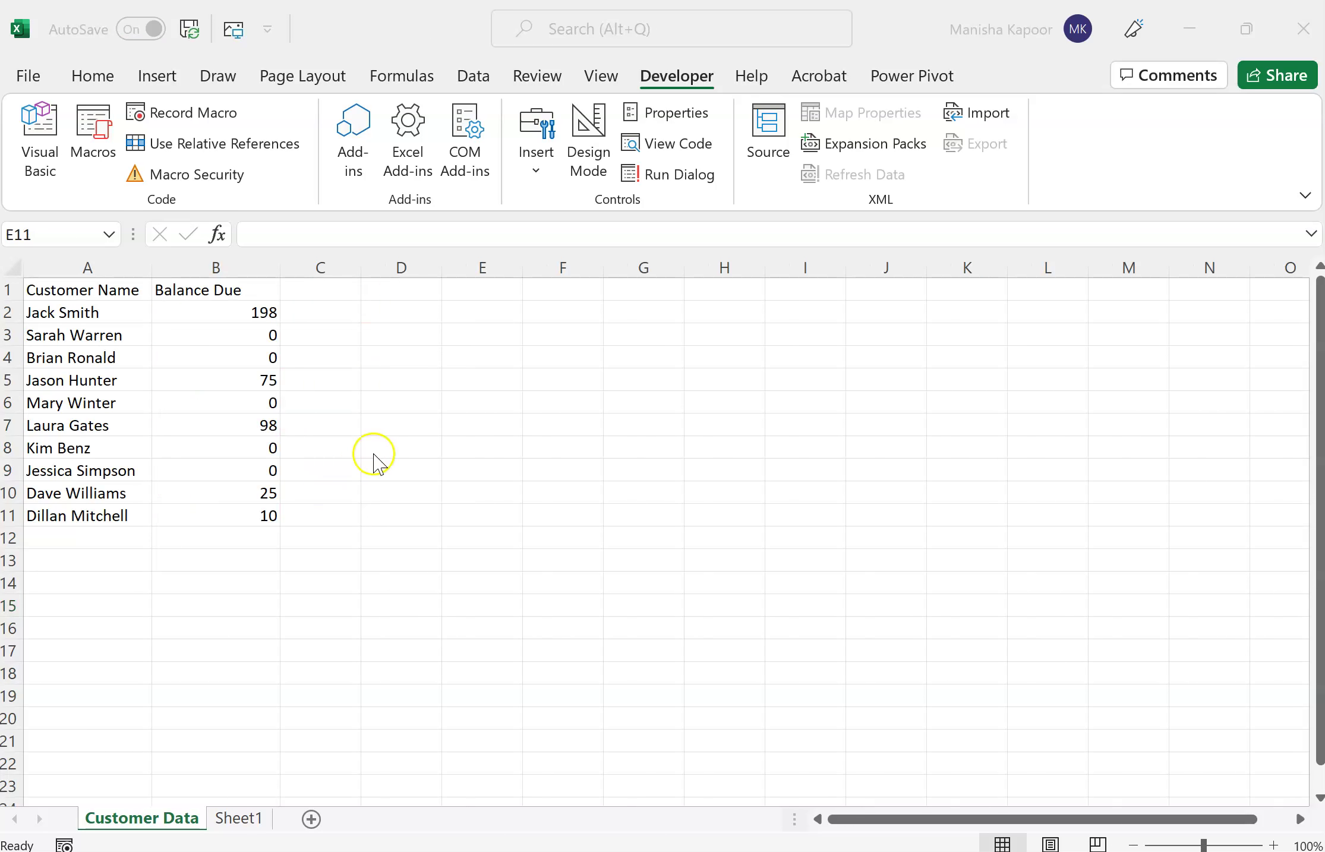
Draw a Form Controls button near cell E5 beside the Customer Data table and assign it Macro2
{"action": "left_click", "coordinate": [373, 454]}
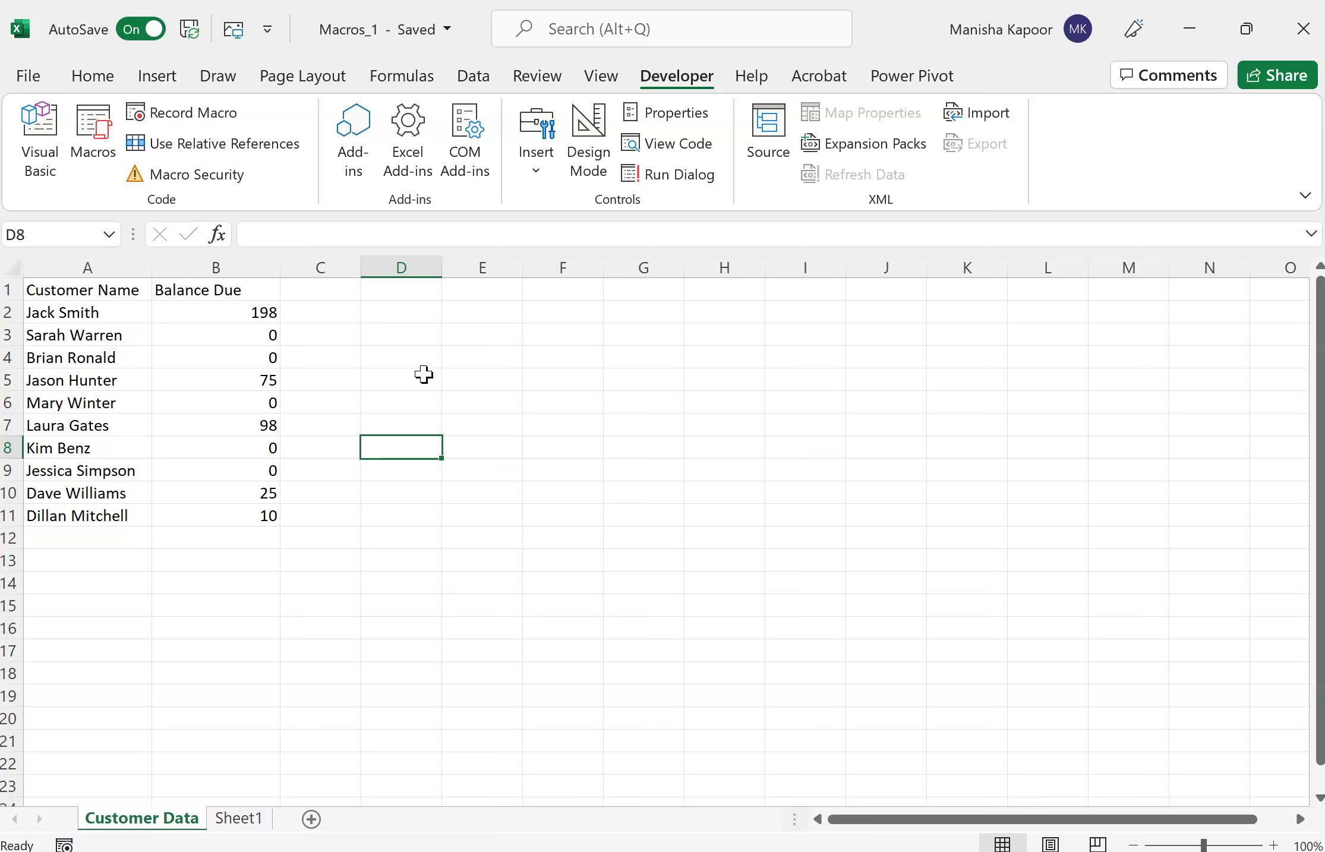
{"action": "left_click", "coordinate": [535, 168]}
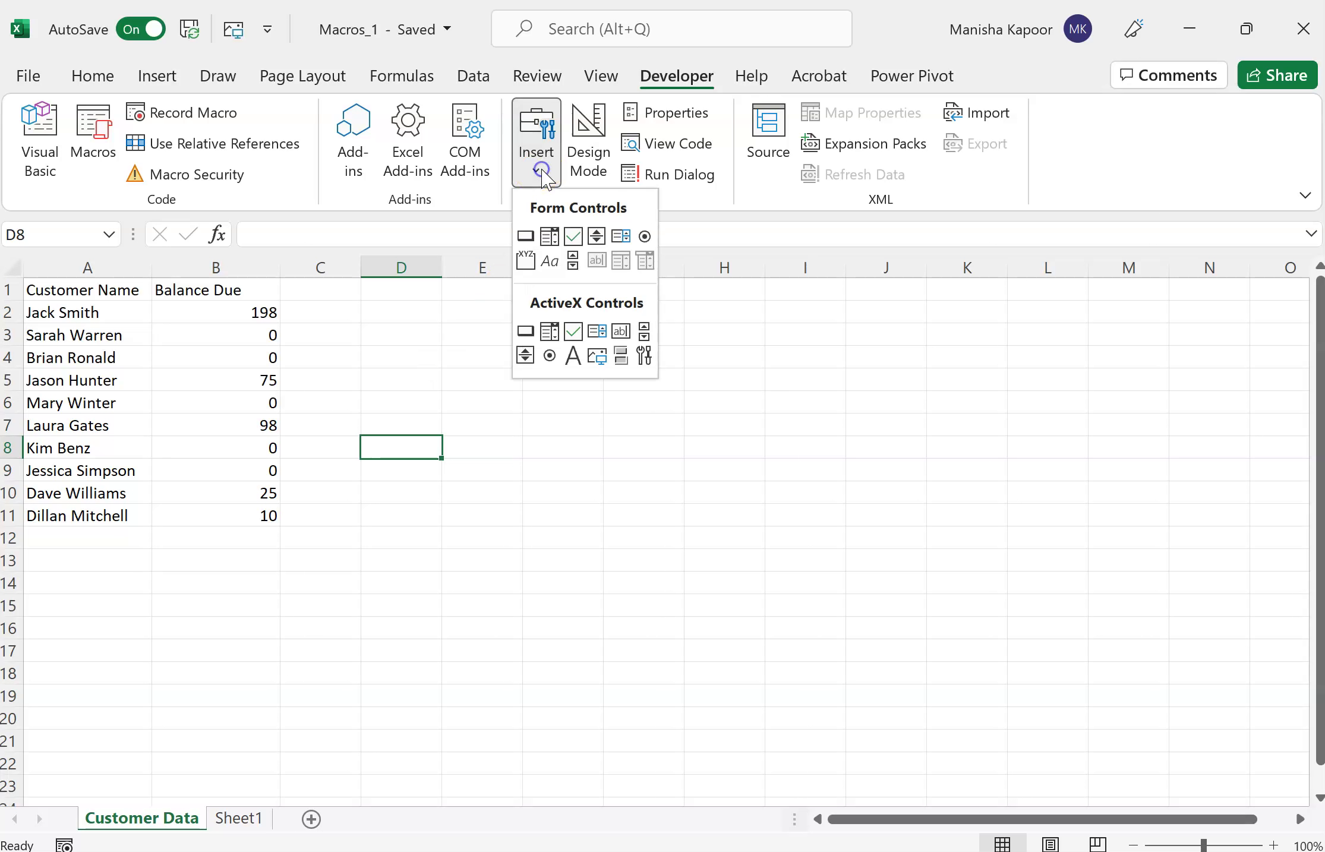
{"action": "left_click", "coordinate": [525, 238]}
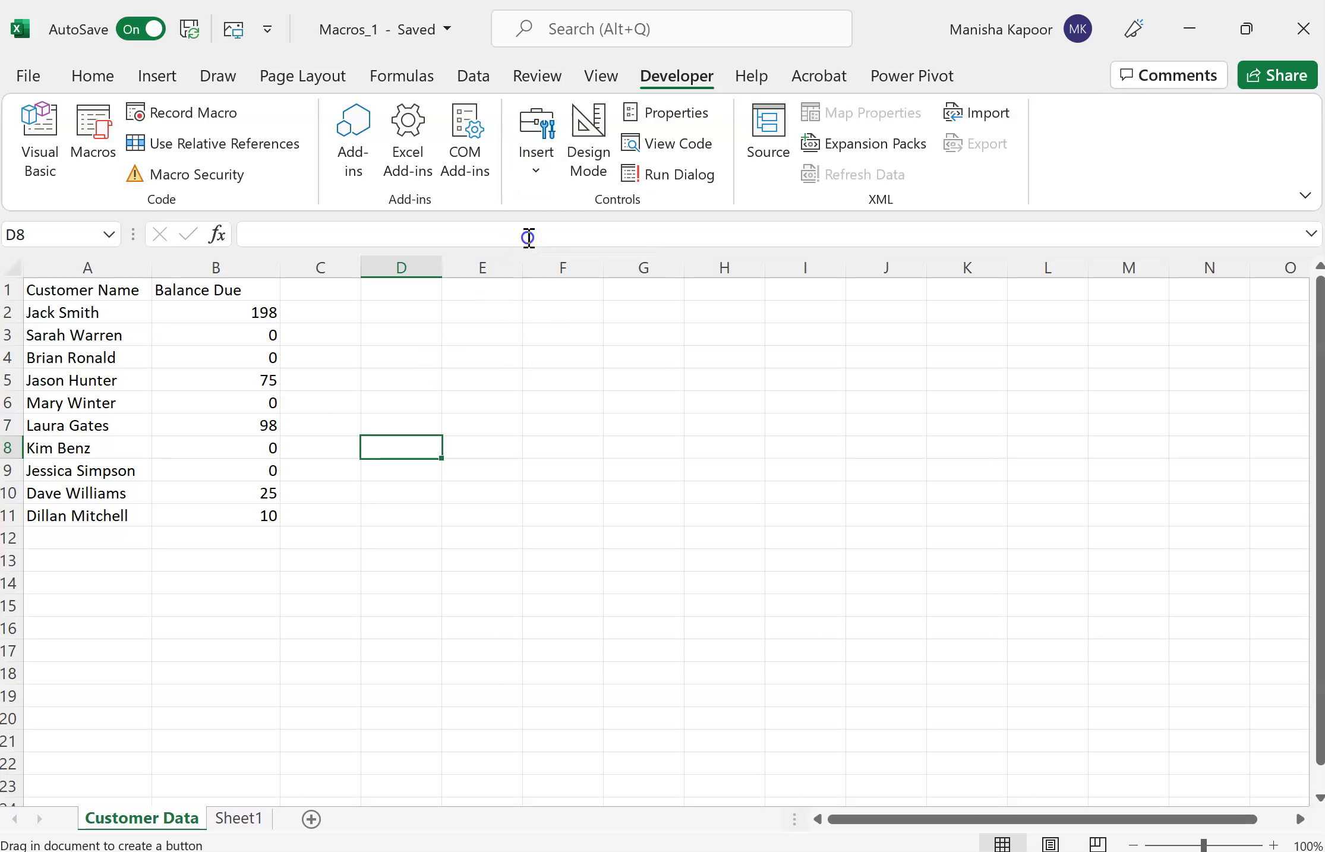
{"action": "left_click", "coordinate": [474, 366]}
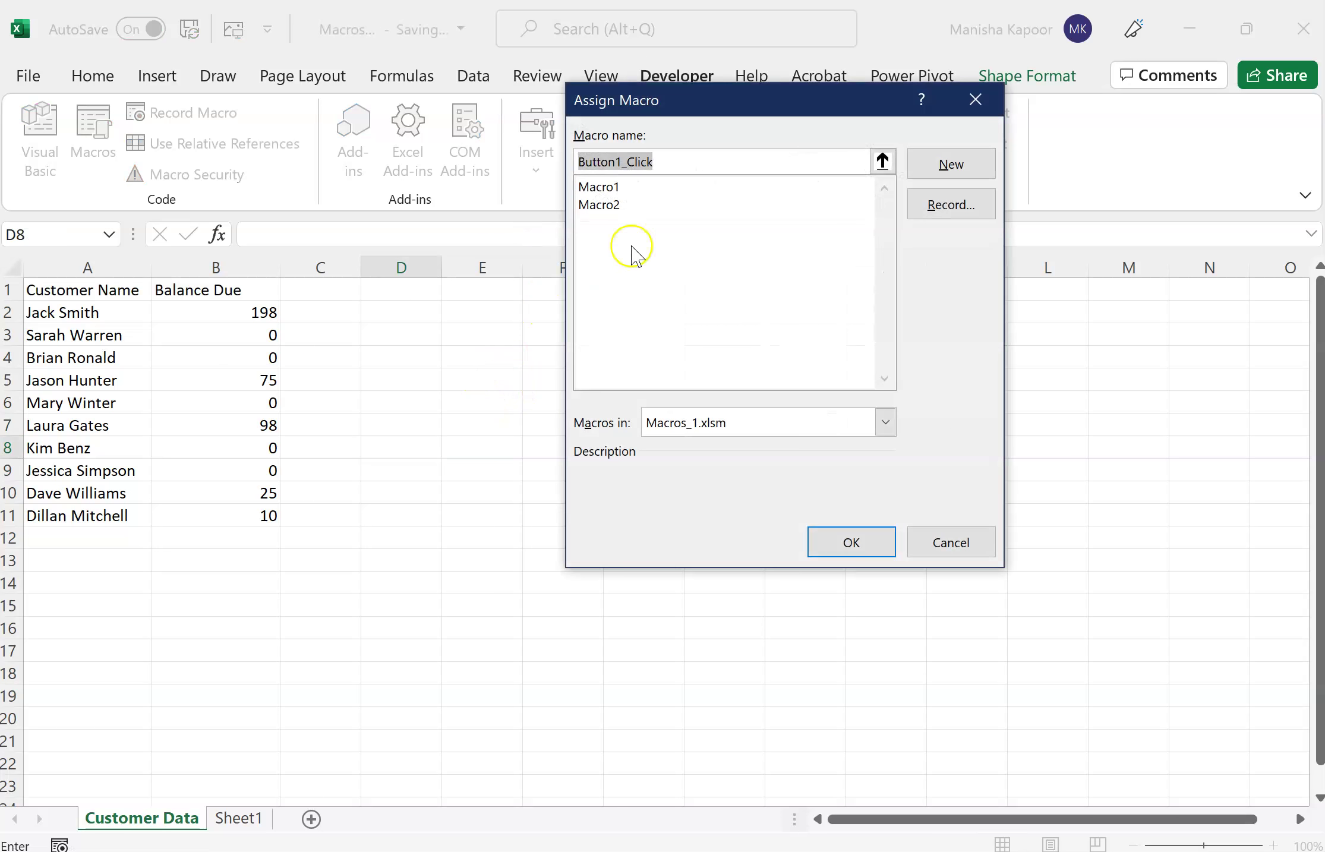
{"action": "left_click", "coordinate": [613, 208]}
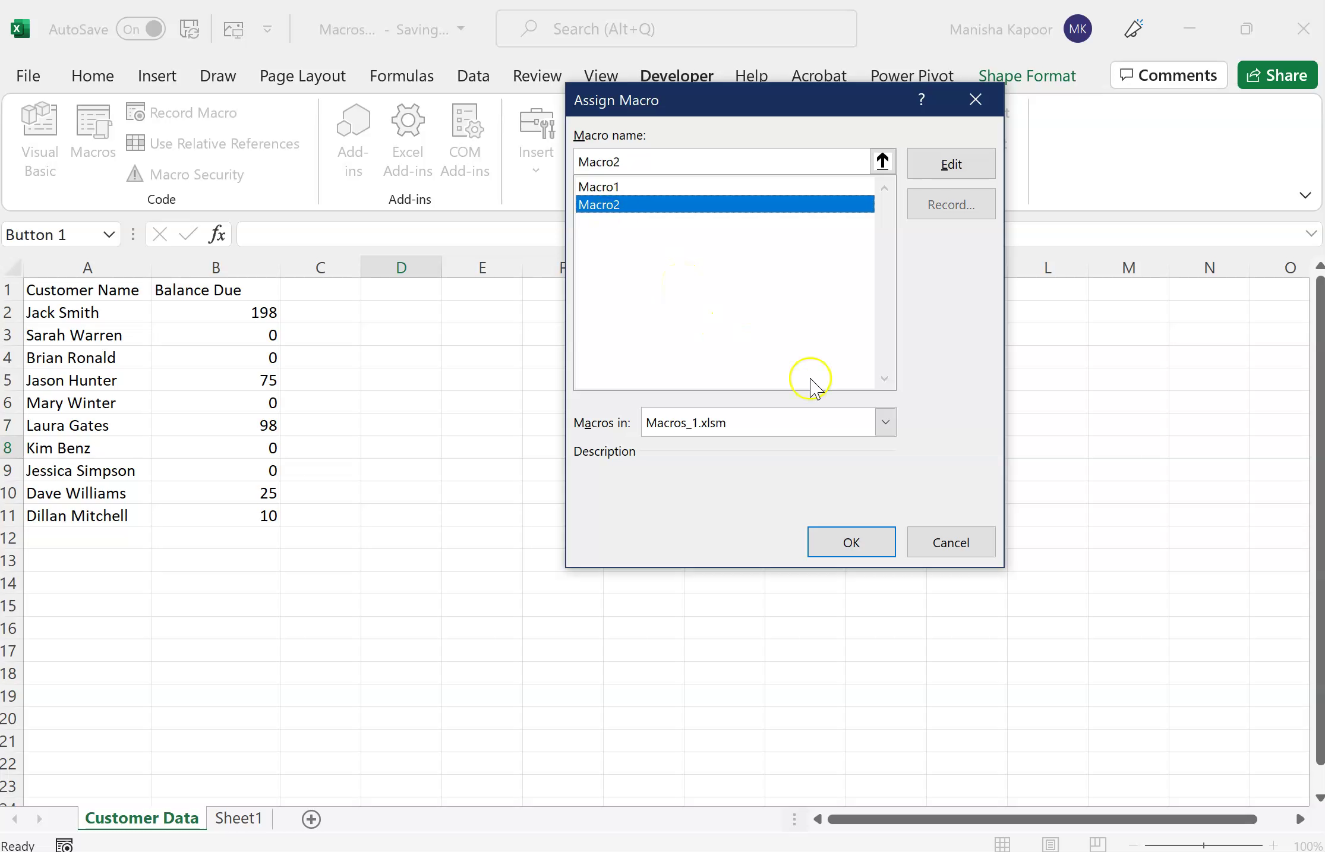
{"action": "left_click", "coordinate": [844, 549]}
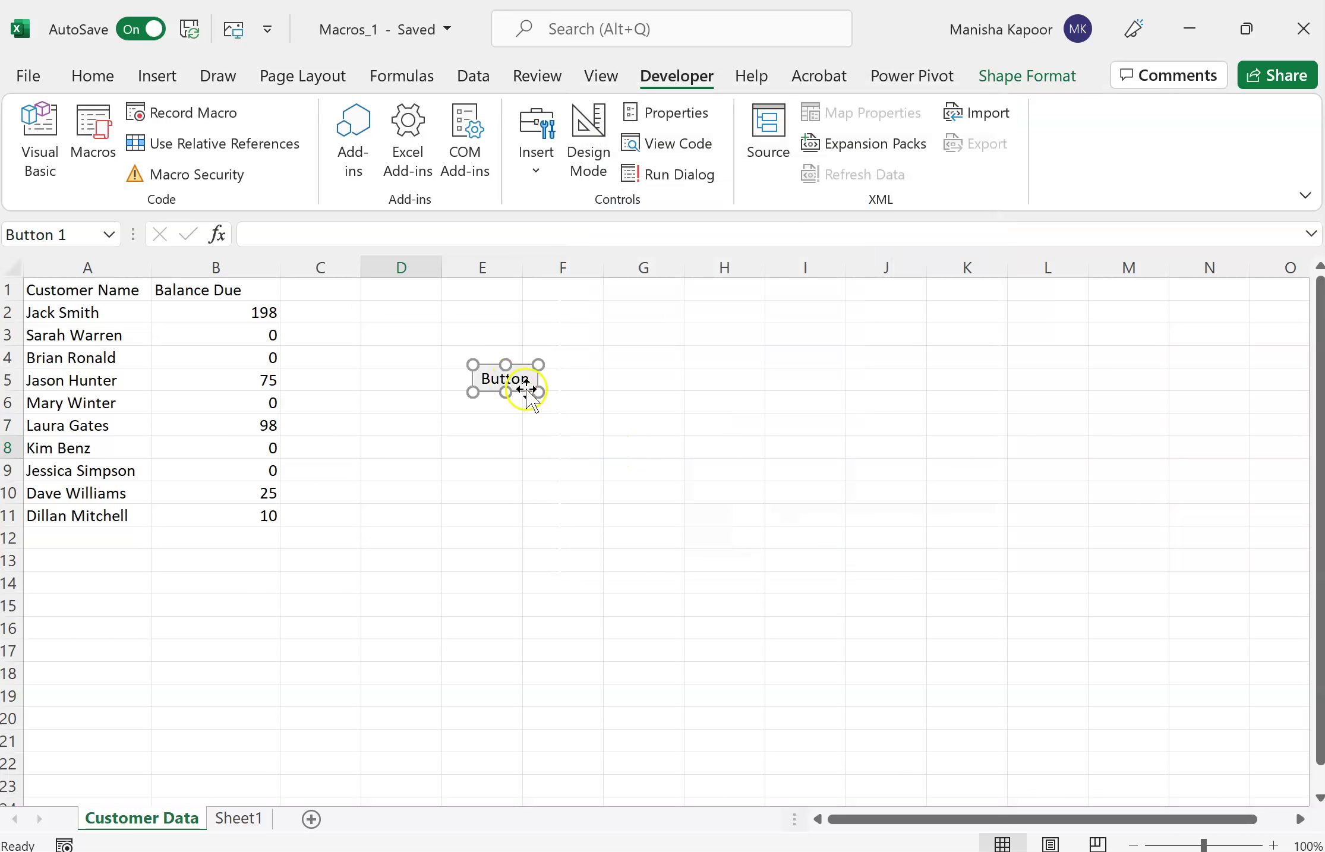
{"action": "left_click", "coordinate": [623, 392]}
Run Macro2 from the sheet button to split names, bold headers and highlight positive balances red
{"action": "left_click", "coordinate": [515, 383]}
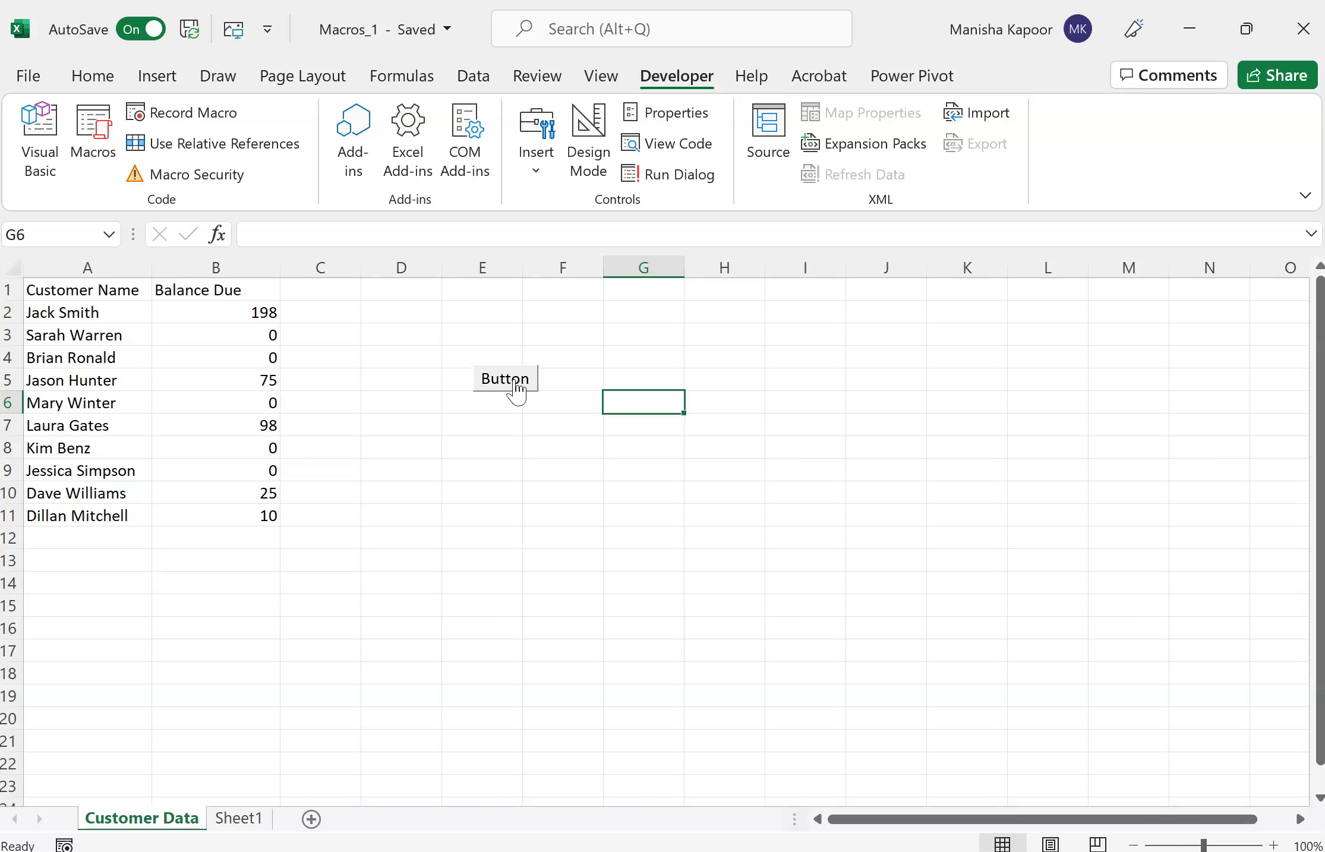
{"action": "left_click", "coordinate": [516, 384]}
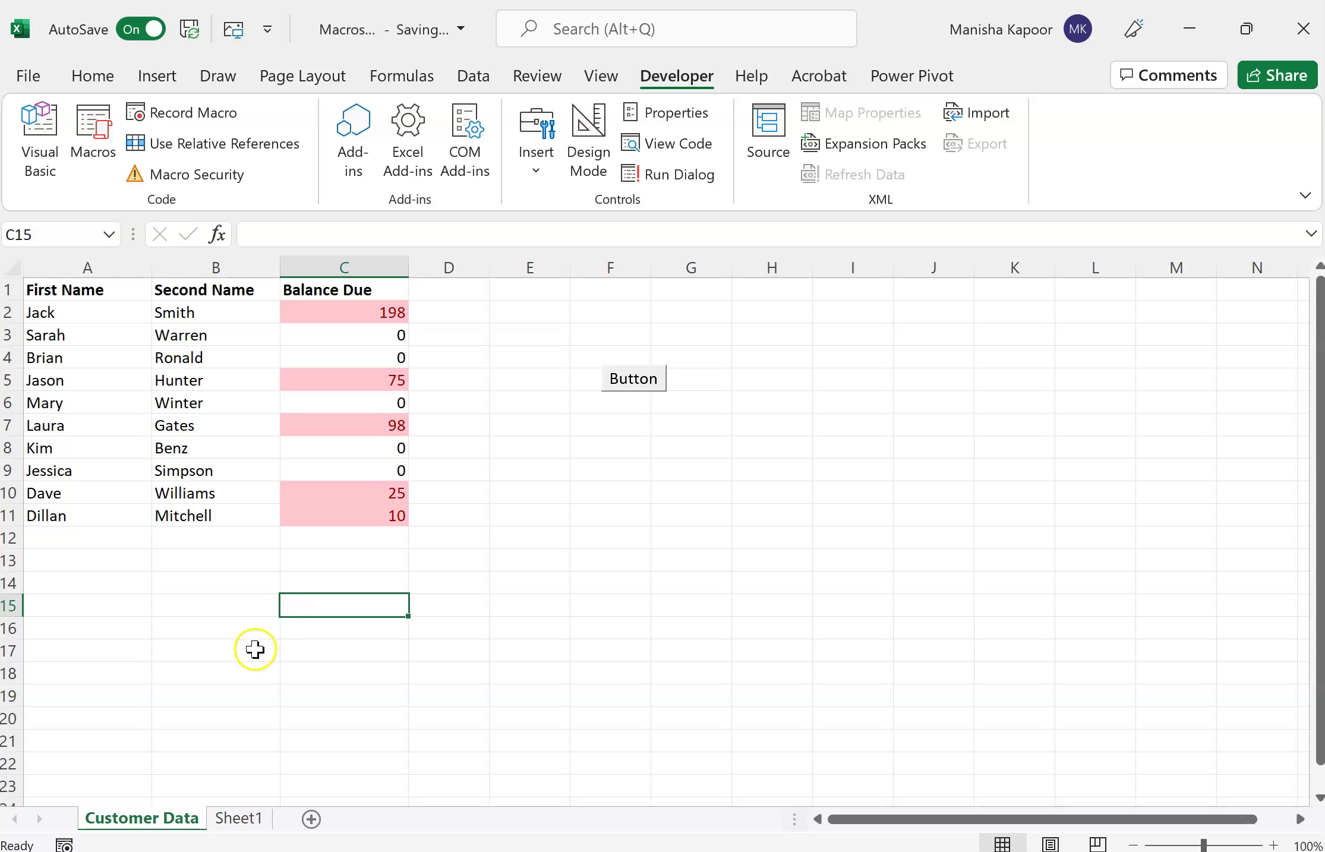